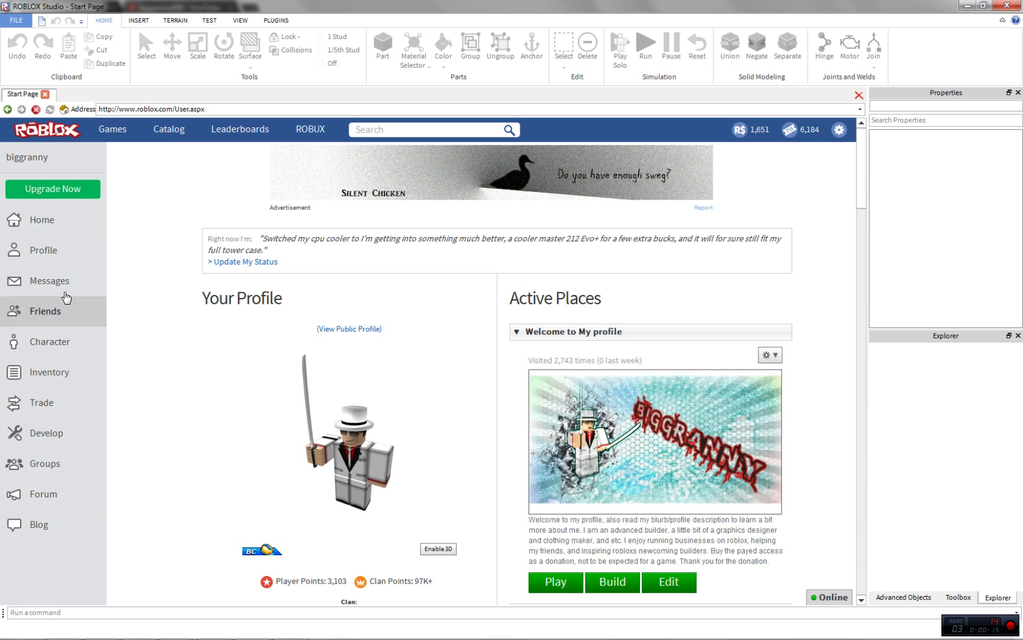
# From the Develop page, open the place titled Place Number: 45 for editing.
pyautogui.click(75, 434)
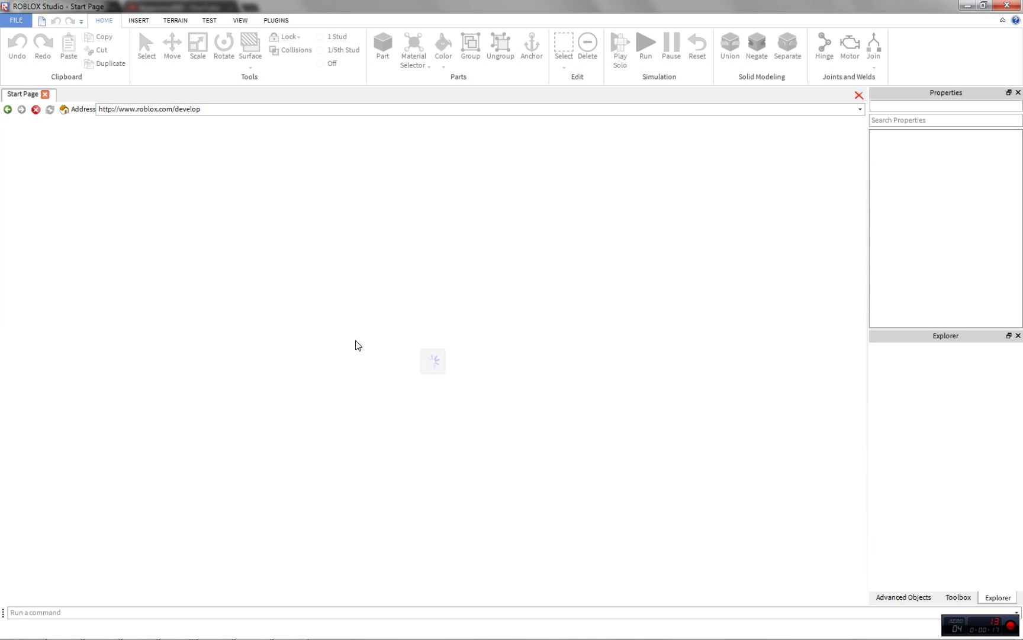
pyautogui.scroll(-3, 522, 324)
pyautogui.scroll(-2, 516, 332)
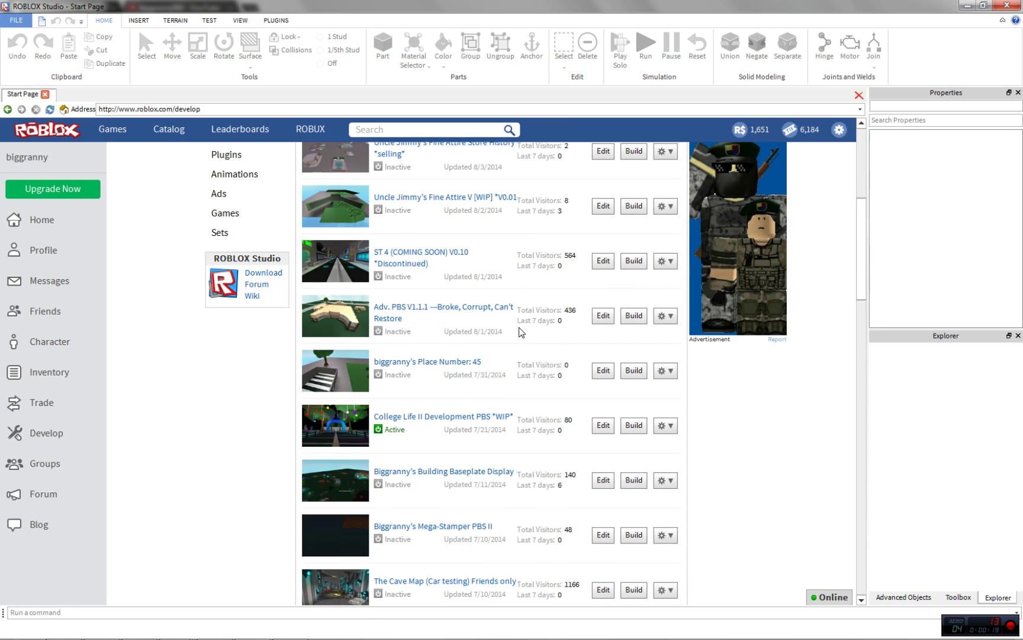
pyautogui.scroll(1, 498, 306)
pyautogui.scroll(2, 539, 333)
pyautogui.click(605, 517)
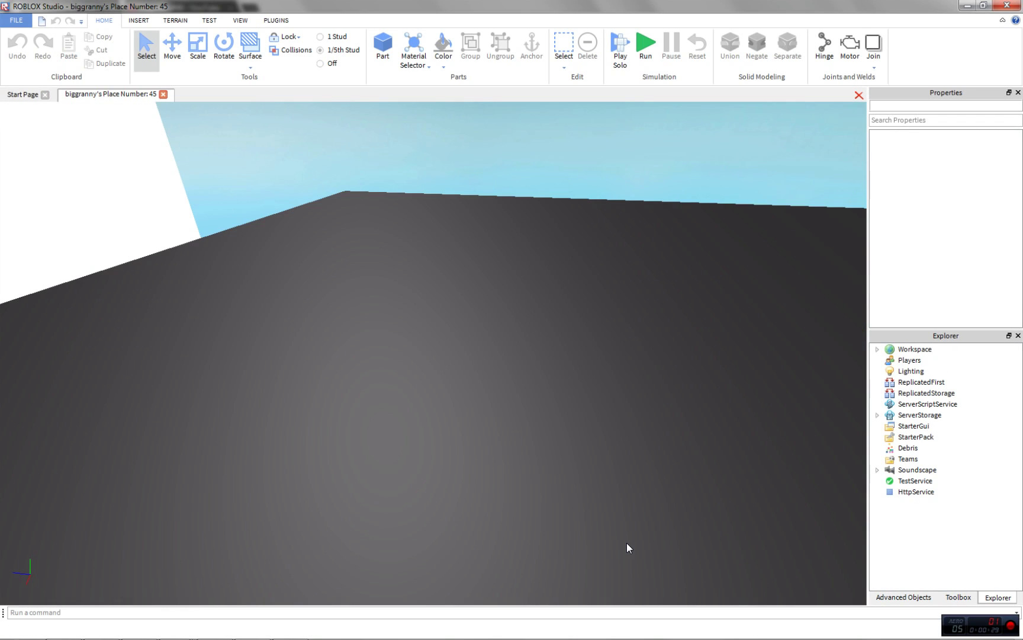
# Duplicate the freestanding reddish brown slate wall that borders the open side of the grass area.
pyautogui.scroll(-5, 626, 543)
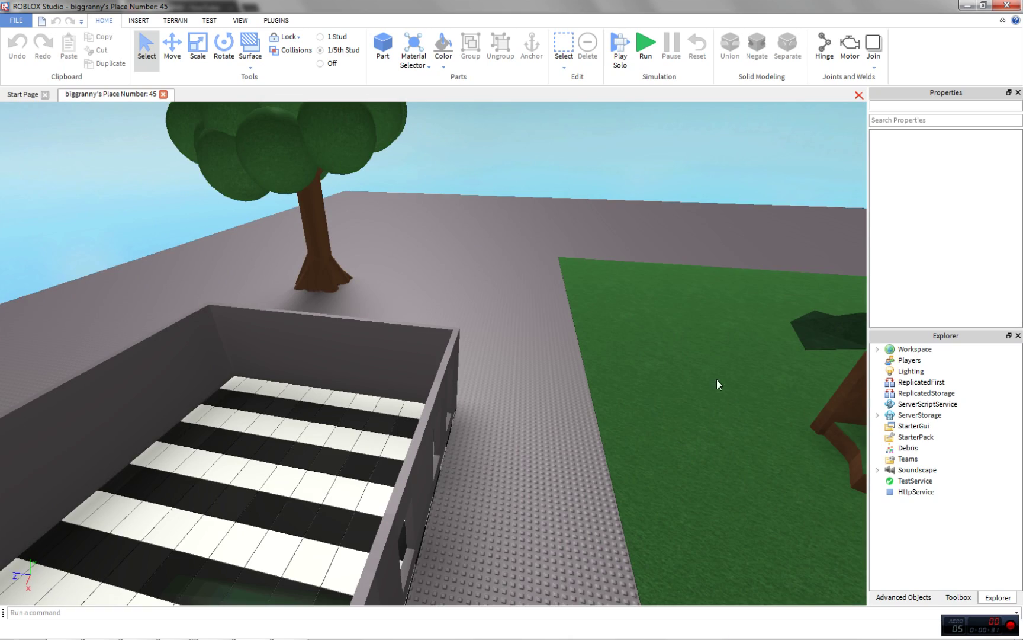
pyautogui.moveTo(653, 376); pyautogui.dragTo(548, 345, button='right')
pyautogui.scroll(-4, 442, 314)
pyautogui.scroll(4, 427, 317)
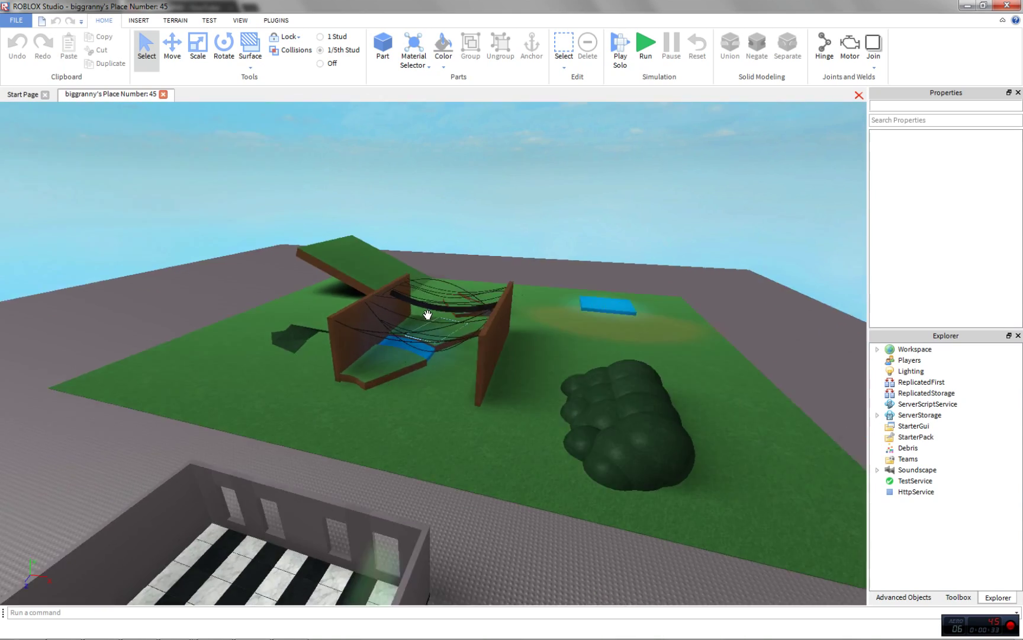
pyautogui.moveTo(427, 317); pyautogui.dragTo(447, 310, button='right')
pyautogui.press('w')
pyautogui.press('d')
pyautogui.scroll(5, 447, 310)
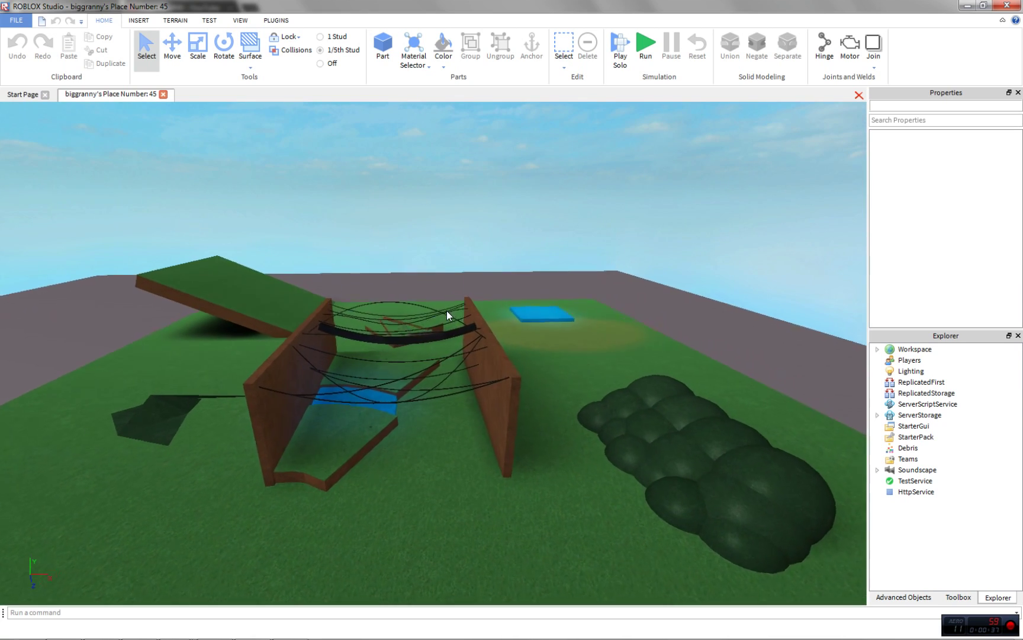
pyautogui.click(499, 367)
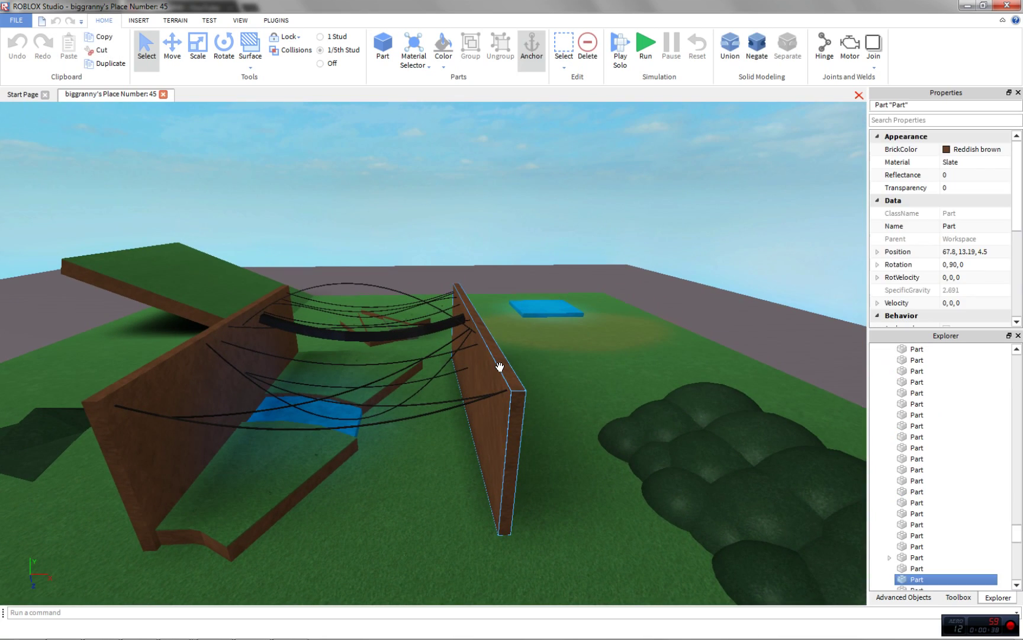
pyautogui.press('w')
pyautogui.press('d')
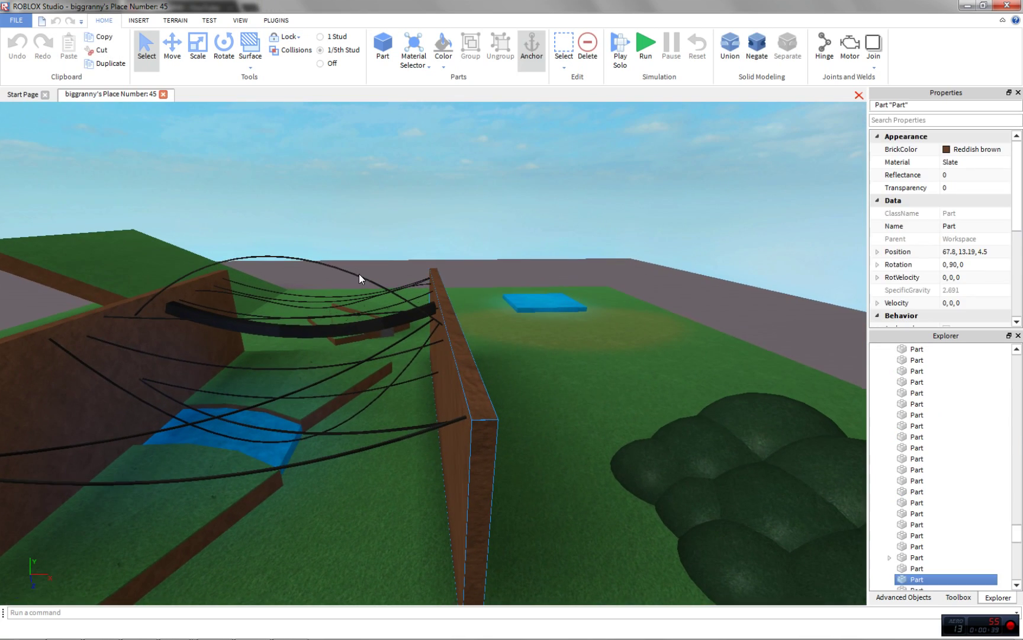
pyautogui.hotkey('ctrl', 'd')
# Move the duplicated wall off the grass onto an empty area of the baseplate.
pyautogui.press('s')
pyautogui.moveTo(459, 366); pyautogui.dragTo(581, 311)
pyautogui.moveTo(586, 309); pyautogui.dragTo(581, 312, button='right')
pyautogui.moveTo(581, 312); pyautogui.dragTo(546, 314)
pyautogui.moveTo(581, 311); pyautogui.dragTo(546, 314, button='right')
pyautogui.press('w')
pyautogui.moveTo(546, 315); pyautogui.dragTo(308, 305)
pyautogui.press('w')
pyautogui.moveTo(307, 305); pyautogui.dragTo(211, 80, button='right')
# Resize the duplicated wall into a cube by setting its Size to 20, 20, 20.
pyautogui.click(198, 48)
pyautogui.moveTo(361, 232); pyautogui.dragTo(409, 118, button='right')
pyautogui.press('w')
pyautogui.scroll(2, 409, 121)
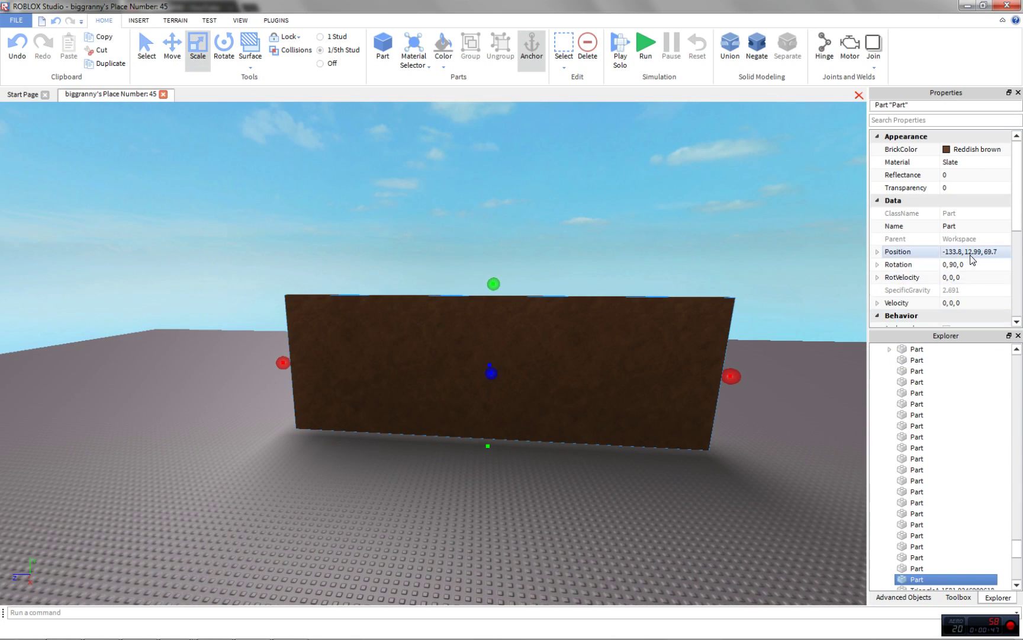
pyautogui.scroll(-5, 975, 258)
pyautogui.click(984, 289)
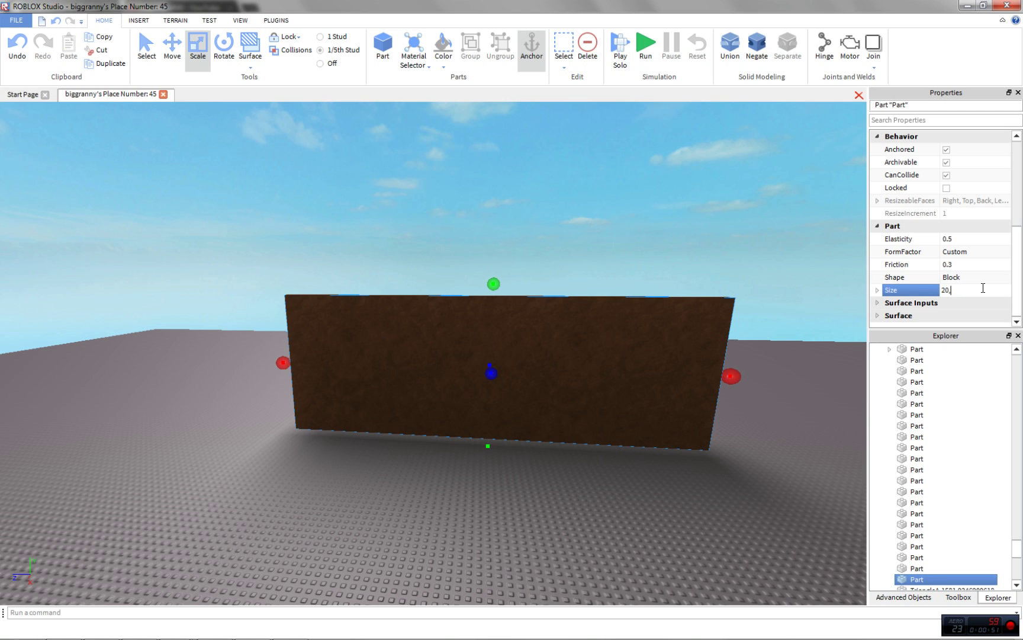
pyautogui.write('20, 20, 20')
pyautogui.press('Return')
# Set the cube's BrickColor to Dark stone grey.
pyautogui.press('w')
pyautogui.moveTo(760, 276); pyautogui.dragTo(938, 202, button='right')
pyautogui.scroll(5, 972, 203)
pyautogui.click(999, 150)
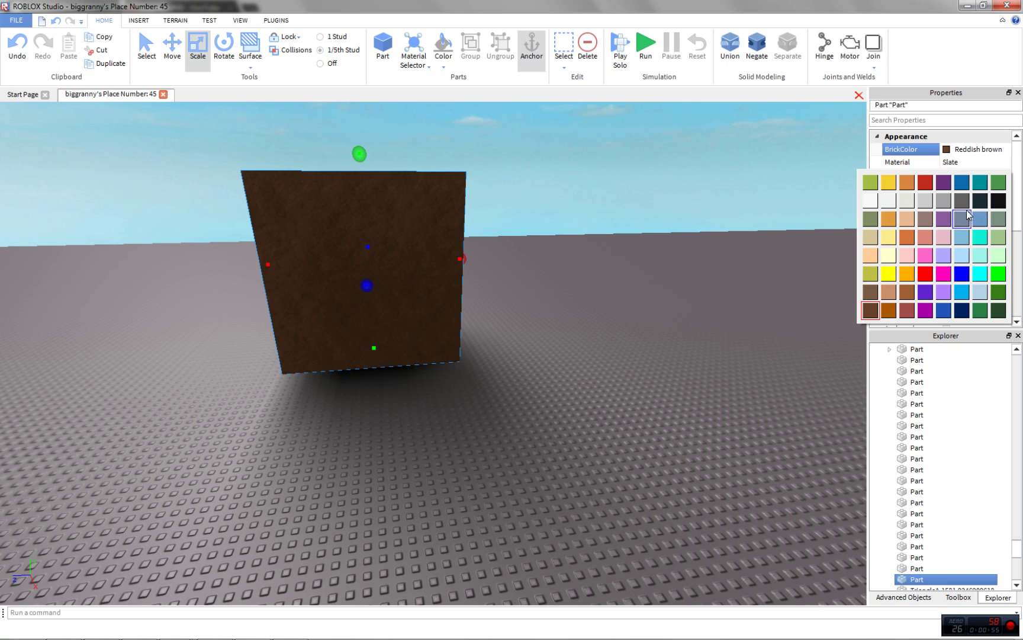
pyautogui.click(965, 205)
# Change the cube's Material to Plastic.
pyautogui.click(974, 162)
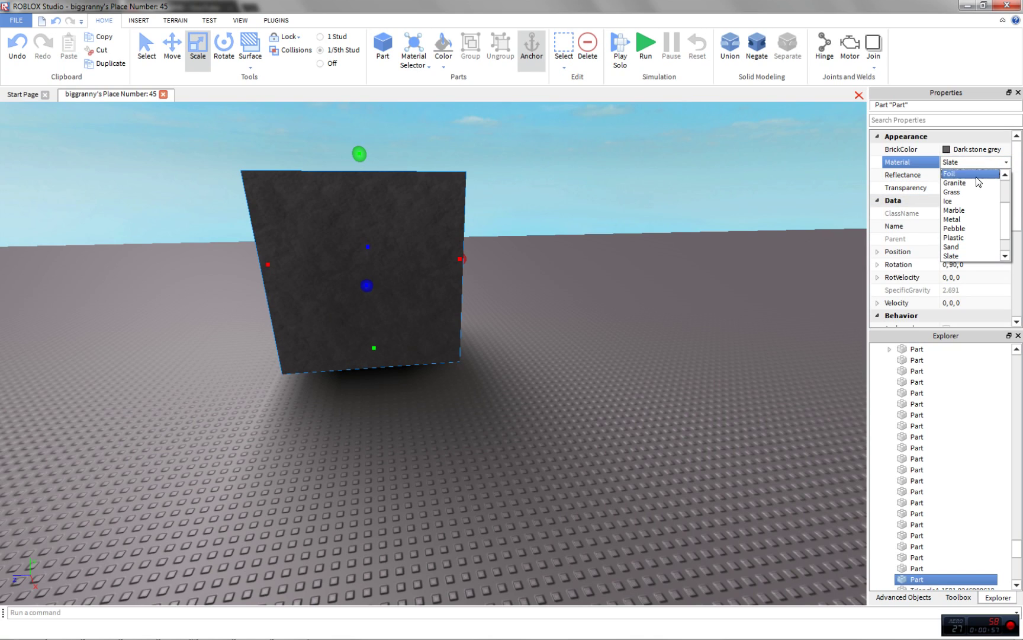
pyautogui.scroll(2, 978, 182)
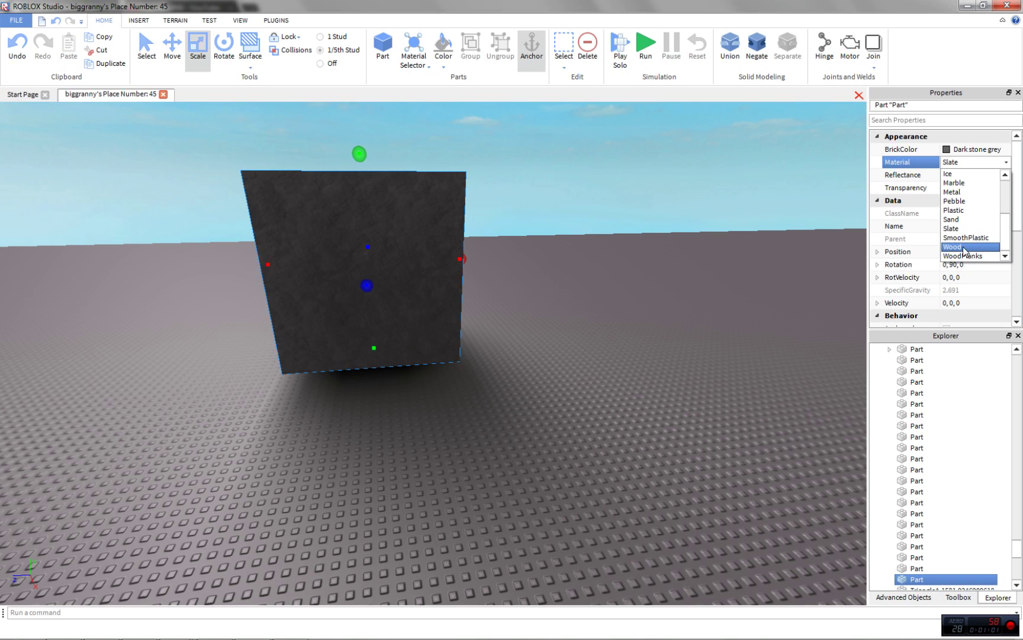
pyautogui.scroll(-3, 962, 180)
pyautogui.scroll(3, 964, 225)
pyautogui.scroll(-3, 963, 205)
pyautogui.click(956, 211)
# Move the cube to about -148, 10, 81 so it rests on the baseplate, and deselect it.
pyautogui.click(479, 170)
pyautogui.moveTo(479, 170); pyautogui.dragTo(479, 169, button='right')
pyautogui.click(446, 406)
pyautogui.moveTo(446, 407); pyautogui.dragTo(446, 406, button='right')
pyautogui.moveTo(486, 406); pyautogui.dragTo(383, 391)
pyautogui.scroll(-1, 384, 391)
pyautogui.click(332, 326)
# Bring up the list of Advanced Objects that can be inserted.
pyautogui.click(144, 17)
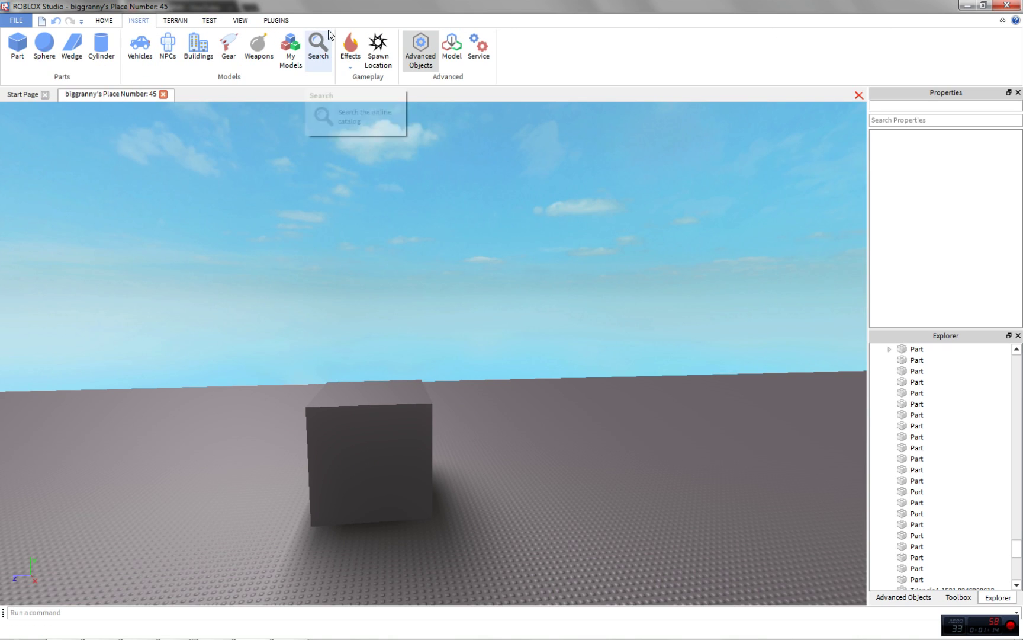
pyautogui.click(188, 22)
pyautogui.click(241, 20)
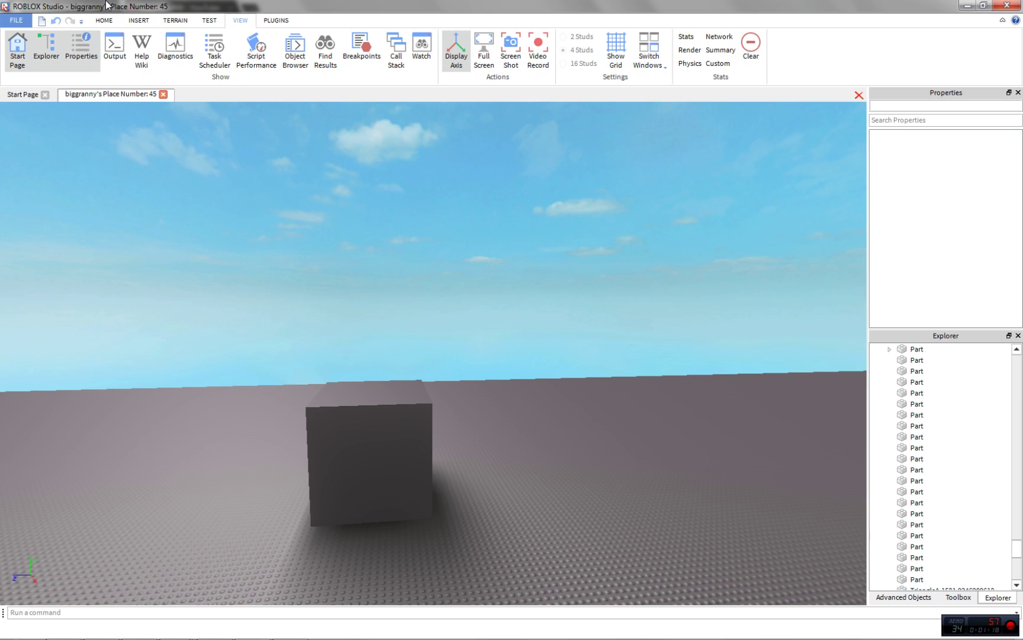
pyautogui.click(276, 20)
pyautogui.click(175, 20)
pyautogui.click(147, 22)
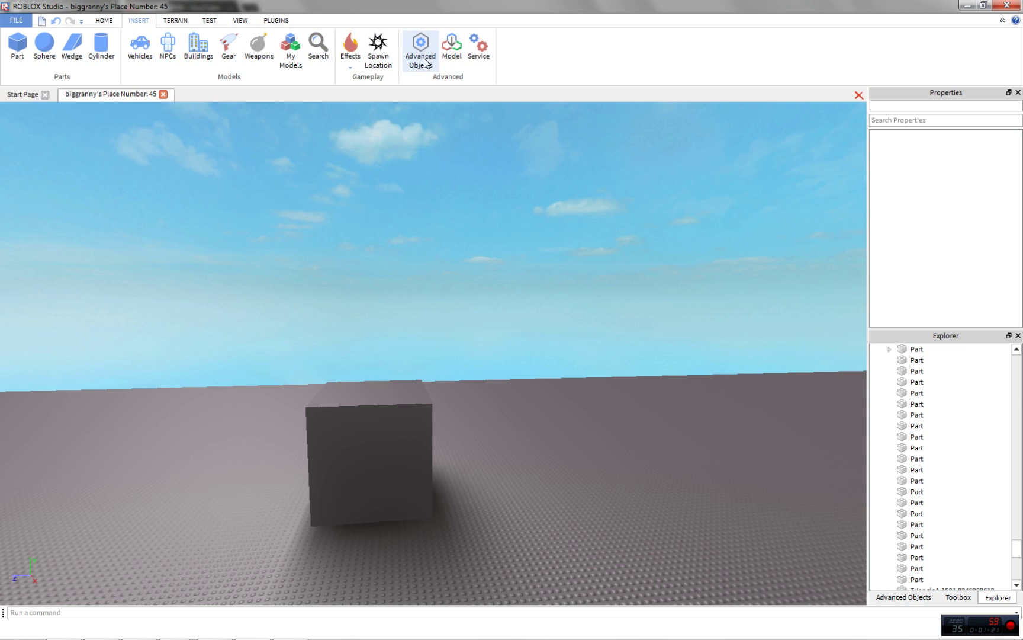
pyautogui.click(425, 63)
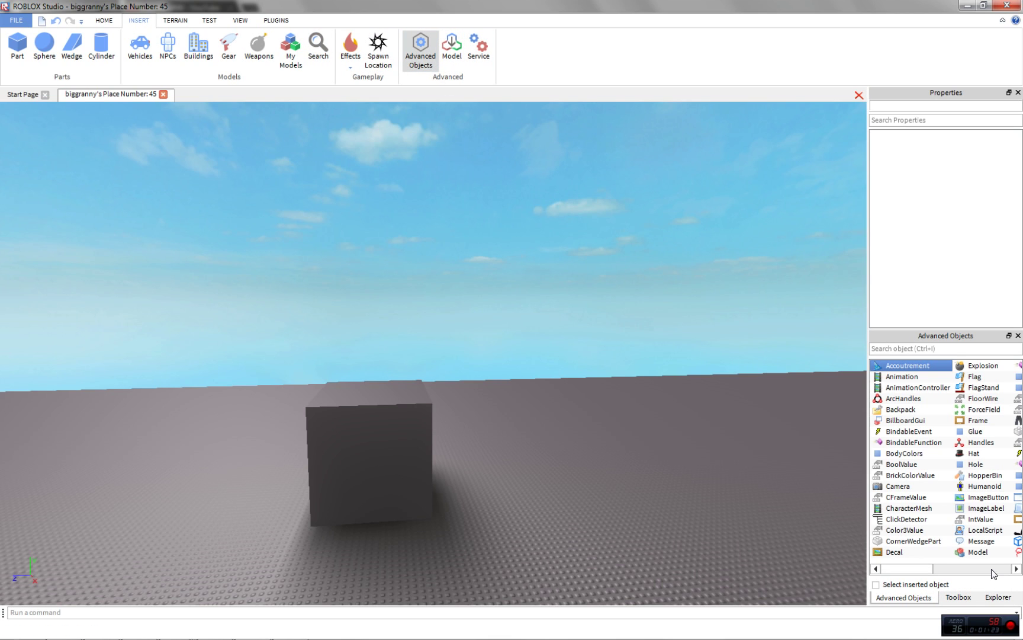
# Insert a SpecialMesh into the dark grey cube.
pyautogui.moveTo(679, 424); pyautogui.dragTo(675, 431, button='right')
pyautogui.press('w')
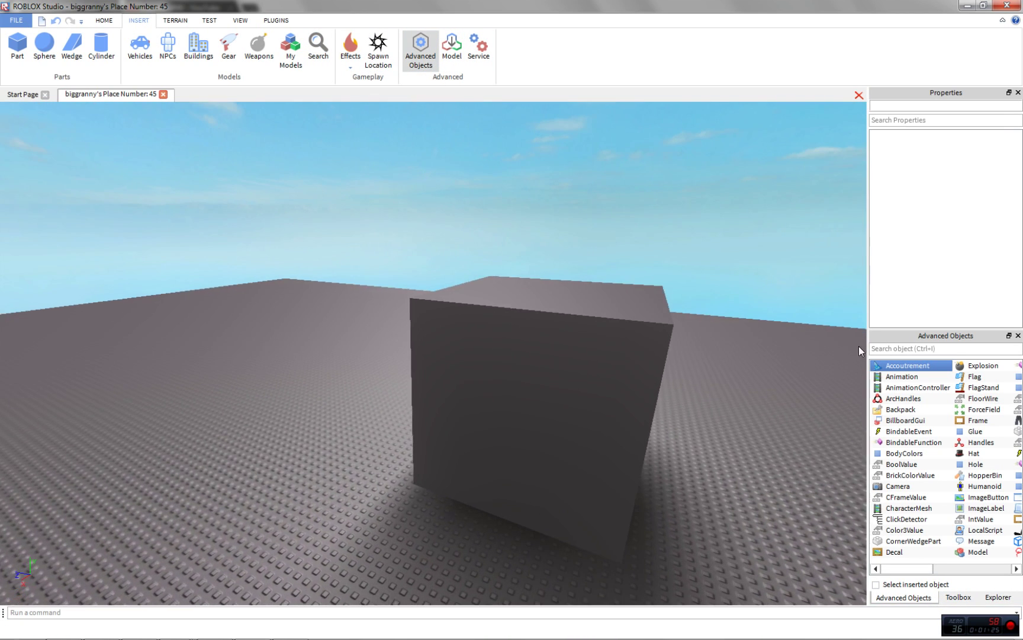
pyautogui.press('d')
pyautogui.moveTo(898, 572); pyautogui.dragTo(931, 570)
pyautogui.click(475, 440)
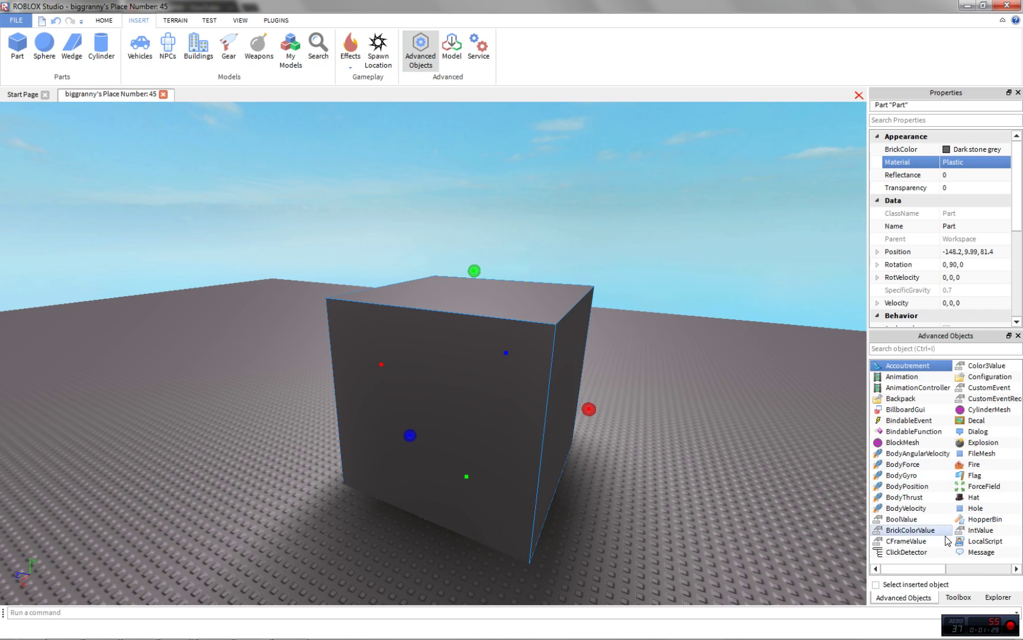
pyautogui.moveTo(913, 570); pyautogui.dragTo(982, 571)
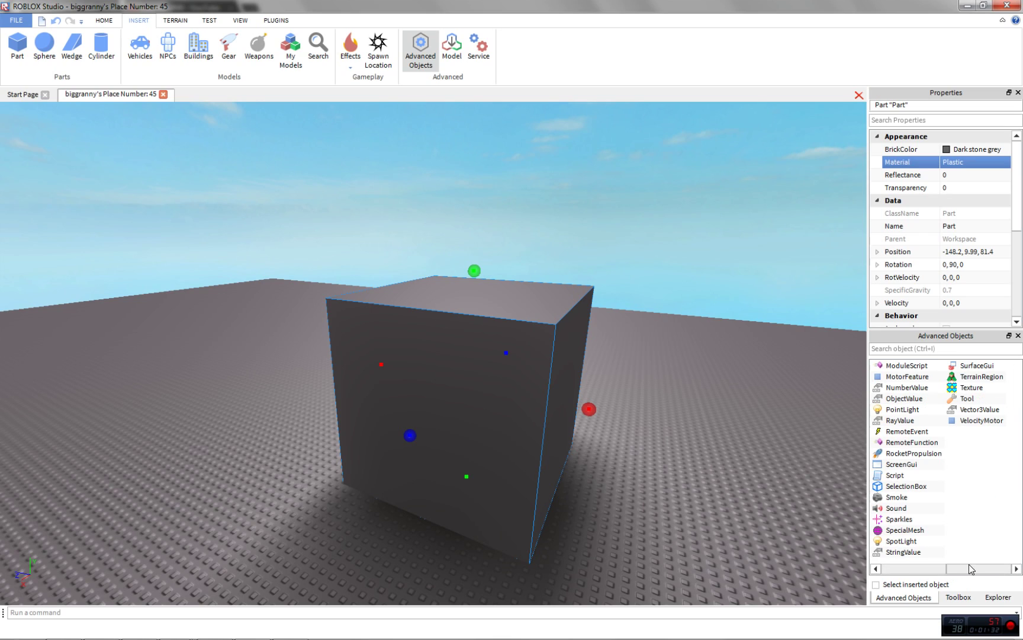
pyautogui.click(919, 530)
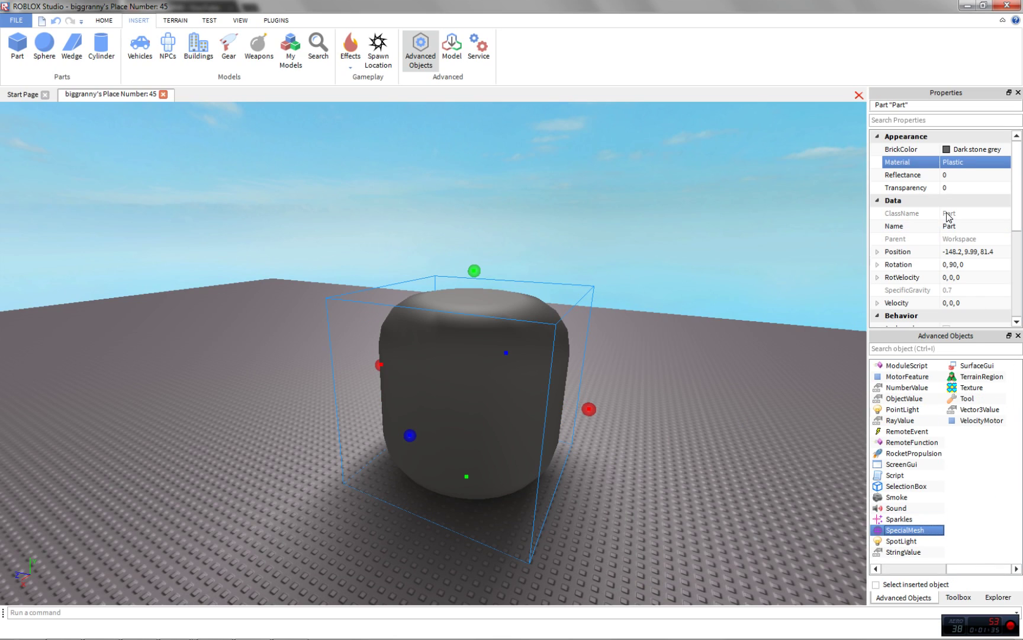
# Select the Mesh object nested under the cube part in the place's hierarchy.
pyautogui.click(975, 597)
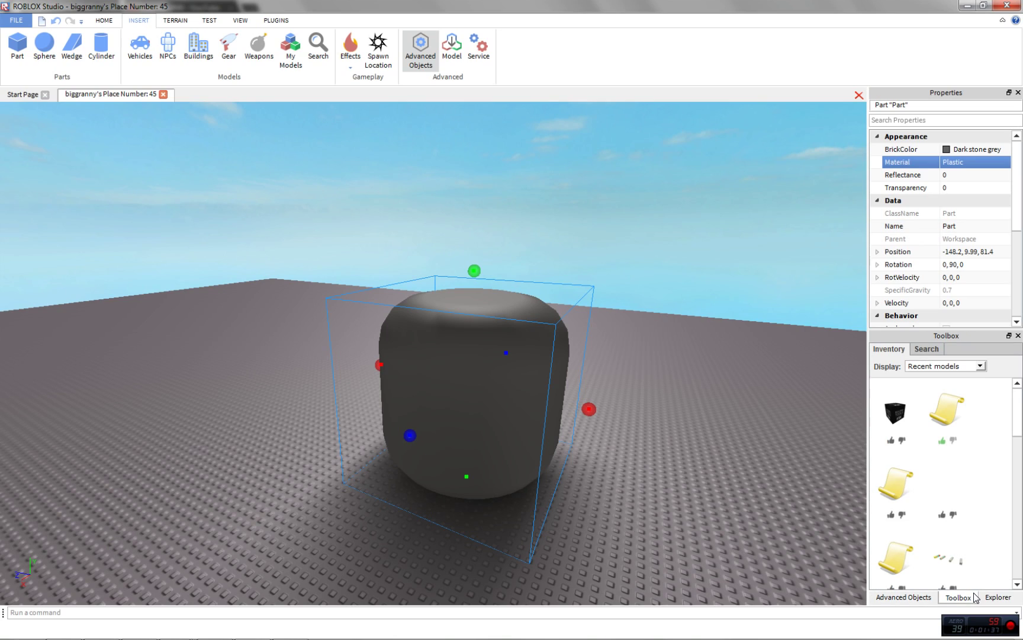
pyautogui.click(1007, 598)
pyautogui.scroll(-4, 971, 511)
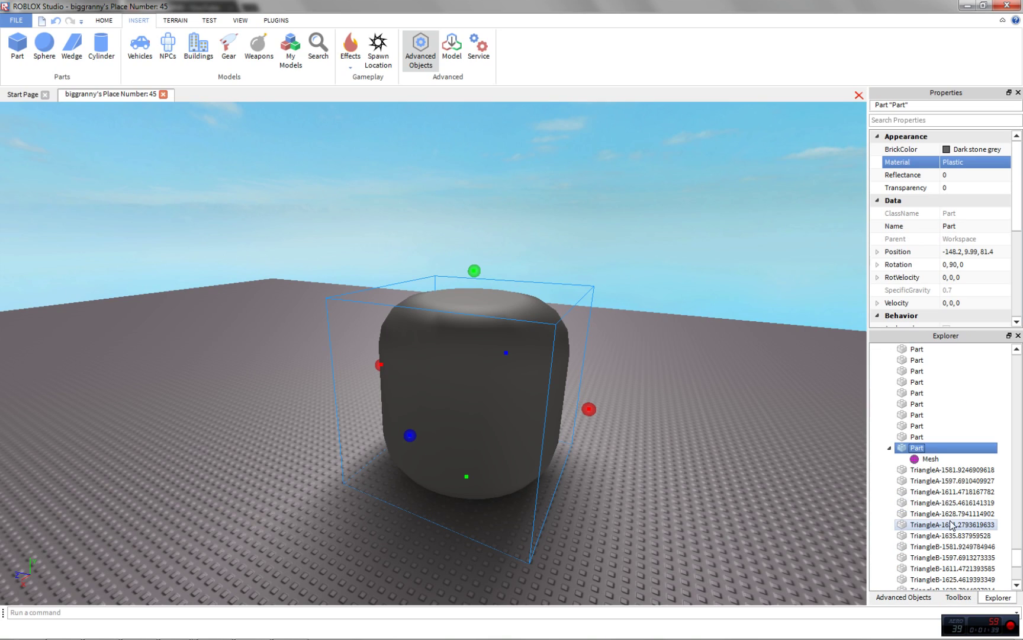
pyautogui.click(890, 448)
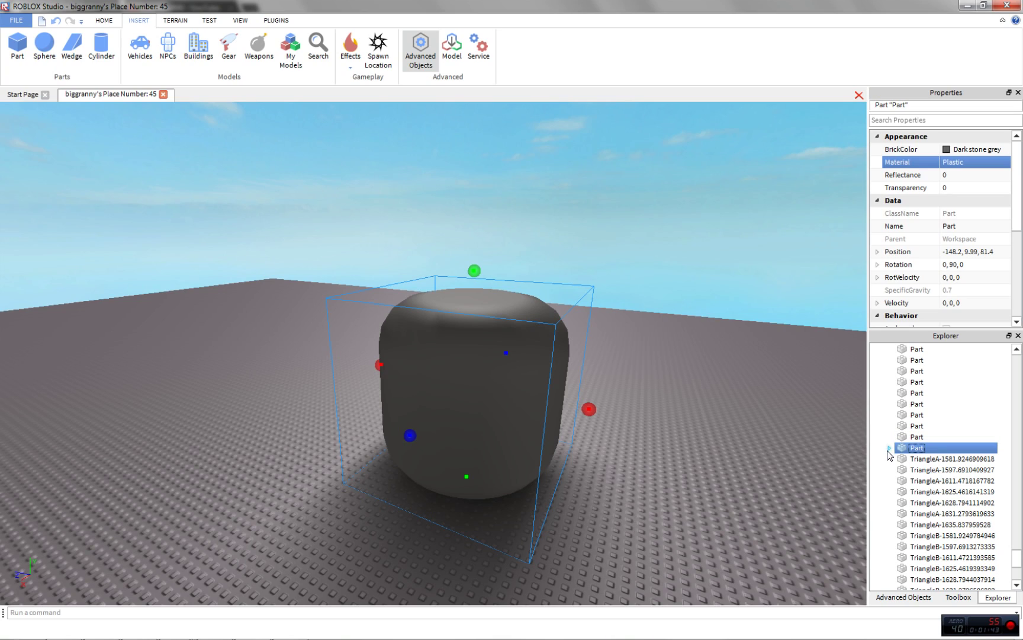
pyautogui.click(890, 448)
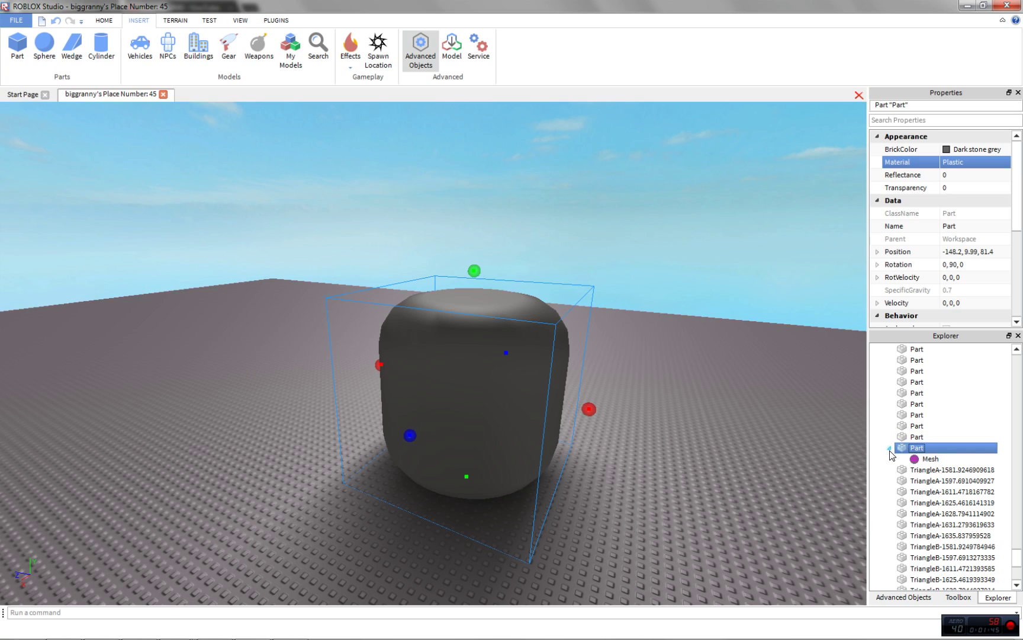
pyautogui.click(928, 460)
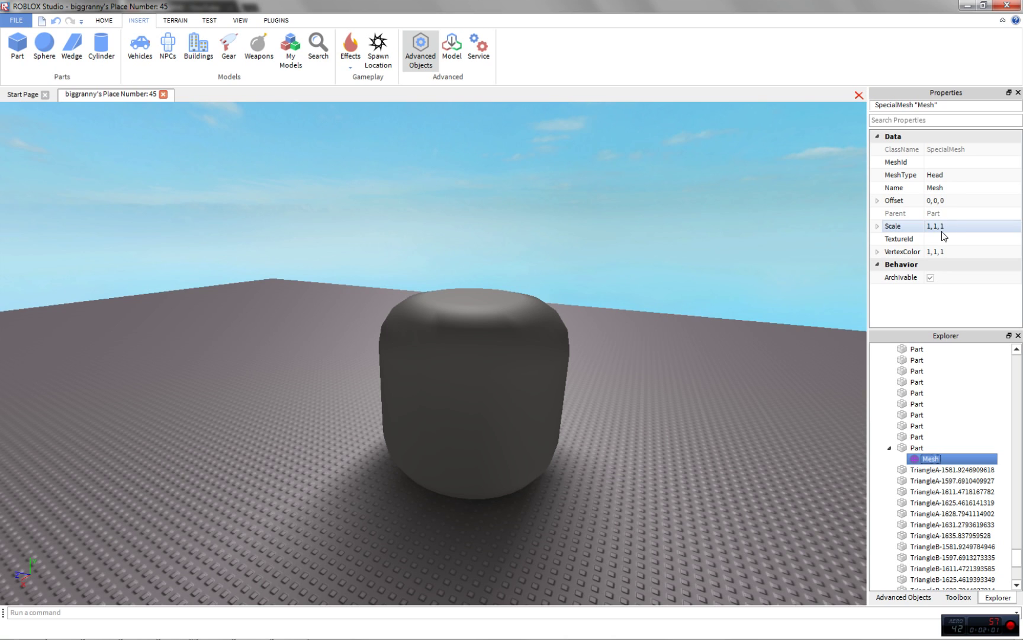
# Set the mesh's Scale to 1, 1, 2 and view the stretched shape.
pyautogui.click(959, 228)
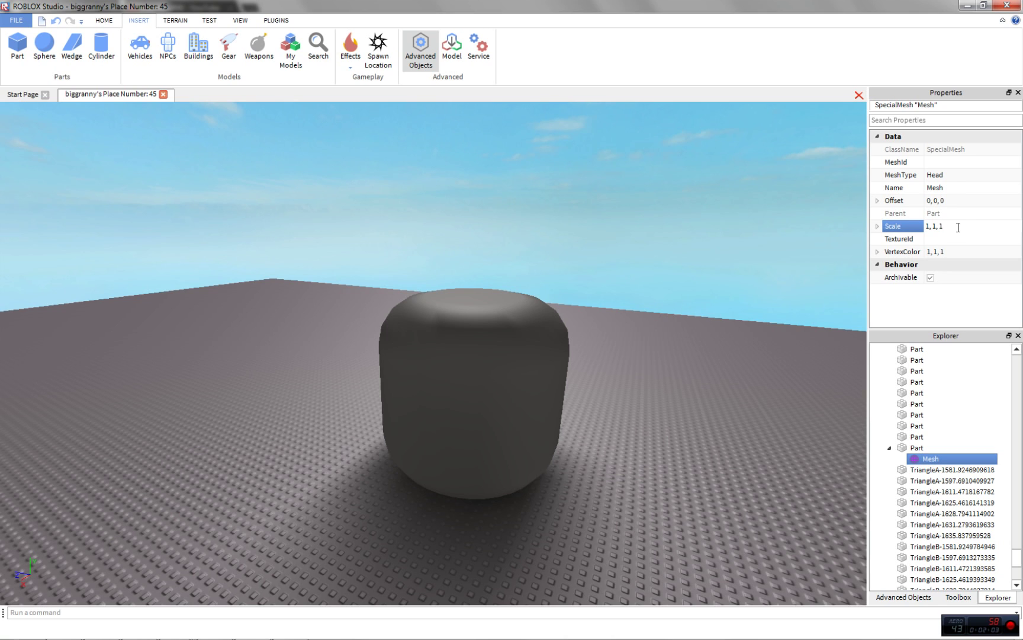
pyautogui.write('2')
pyautogui.press('Return')
pyautogui.moveTo(529, 288); pyautogui.dragTo(528, 289, button='right')
pyautogui.scroll(-10, 528, 287)
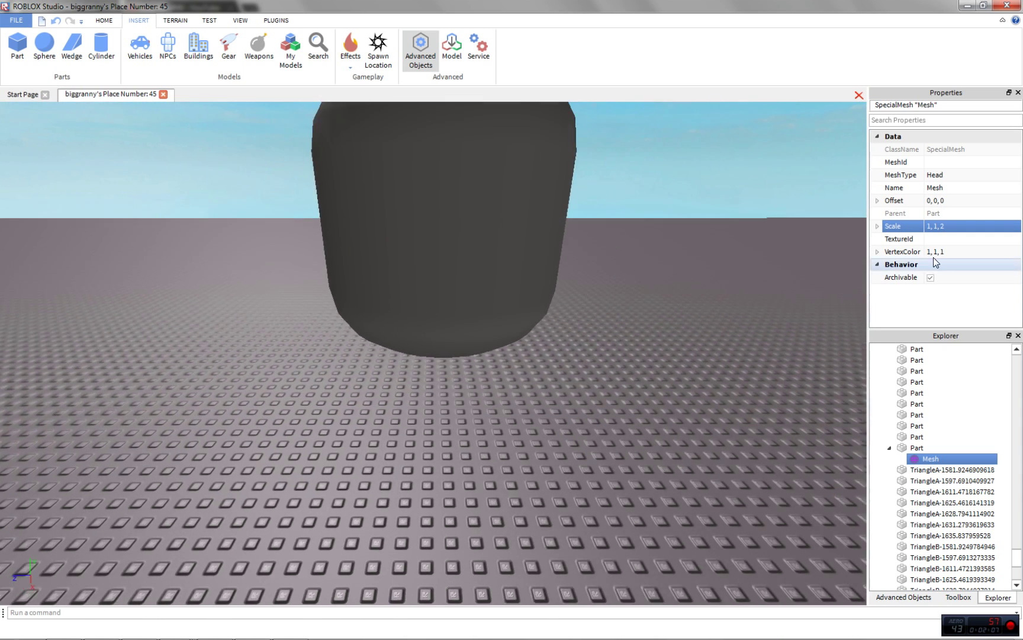
# Reset the mesh's Z scale so that Scale is 1, 1, 1.
pyautogui.click(963, 227)
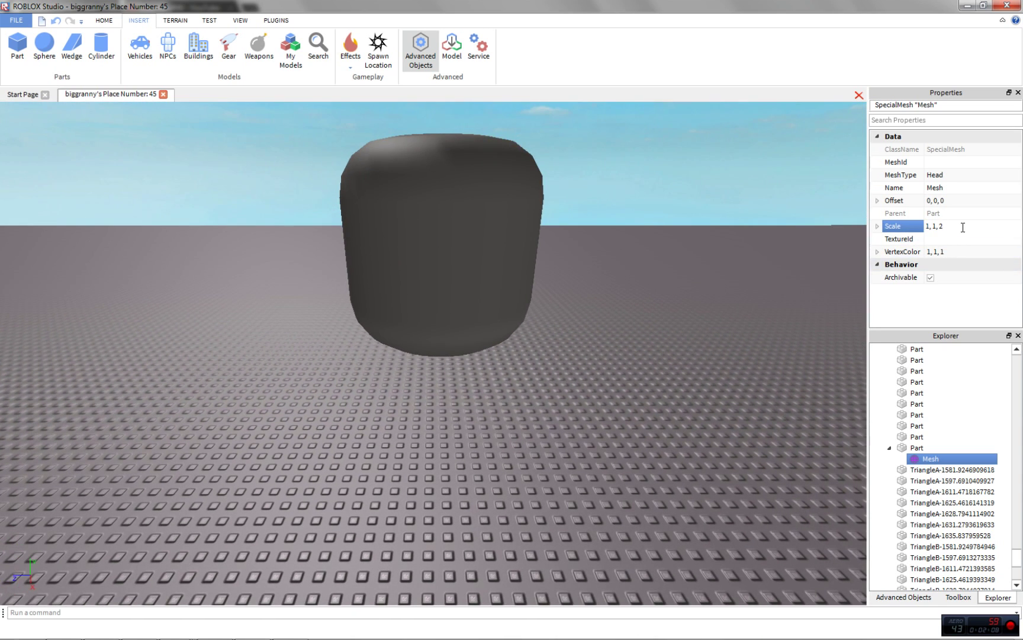
pyautogui.press('BackSpace')
pyautogui.write('1')
pyautogui.press('Return')
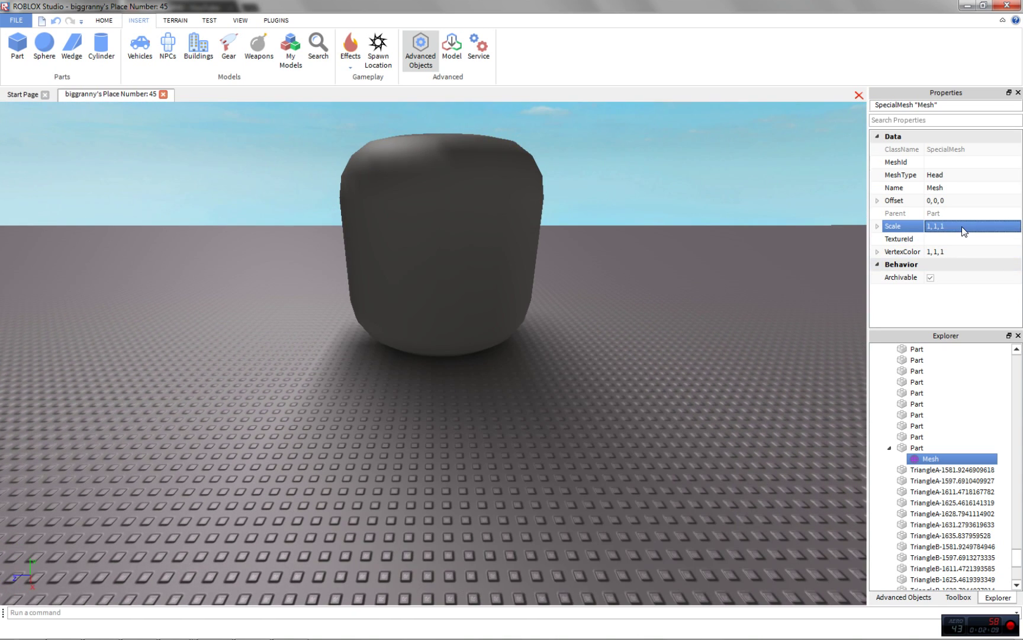
# Set the mesh's Scale to 1, 2, 1 to stretch it vertically.
pyautogui.click(935, 229)
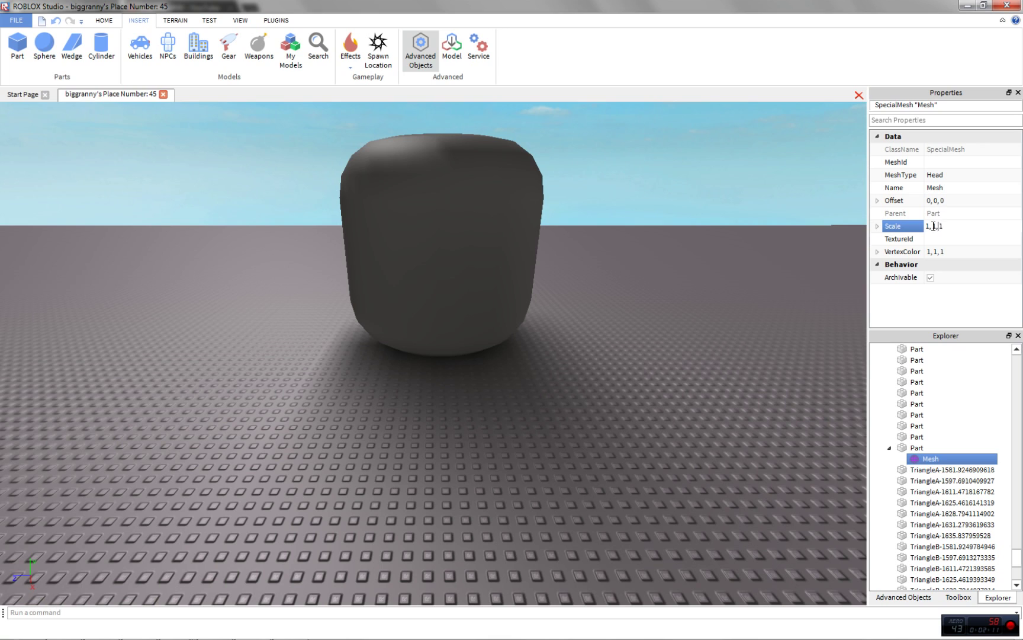
pyautogui.press('BackSpace')
pyautogui.write('2')
pyautogui.press('Return')
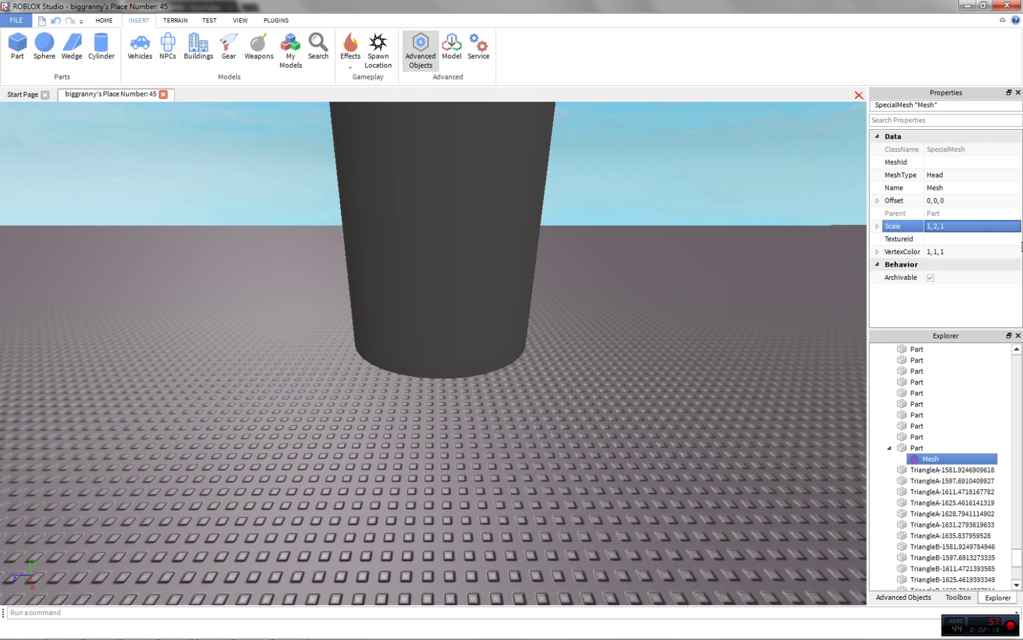
pyautogui.scroll(-5, 745, 276)
# Restore the mesh's vertical scale so that Scale is 1, 1, 1.
pyautogui.click(936, 225)
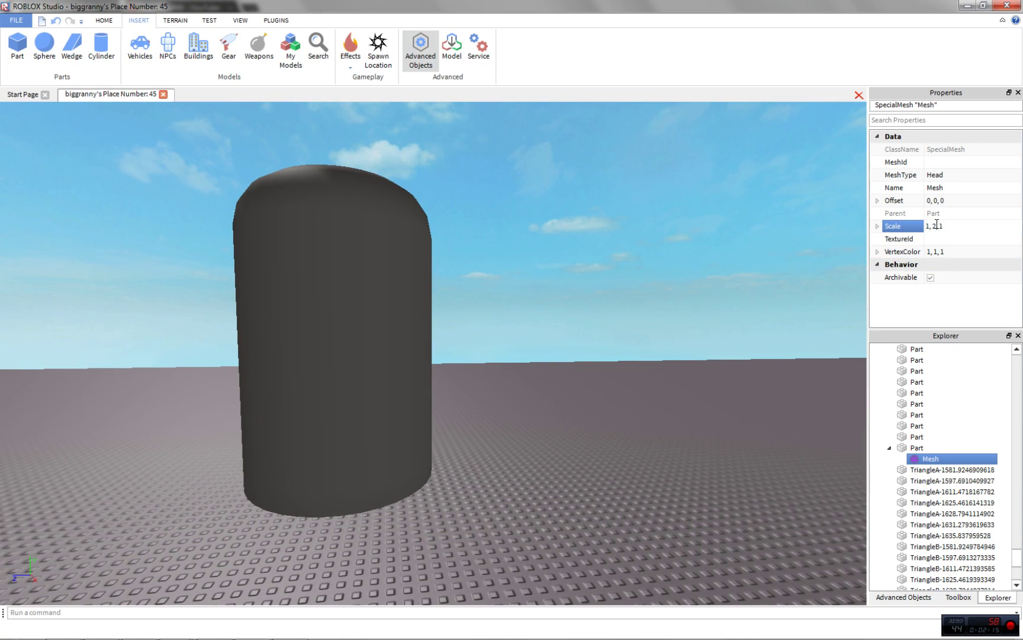
pyautogui.press('BackSpace')
pyautogui.write('1')
pyautogui.press('Return')
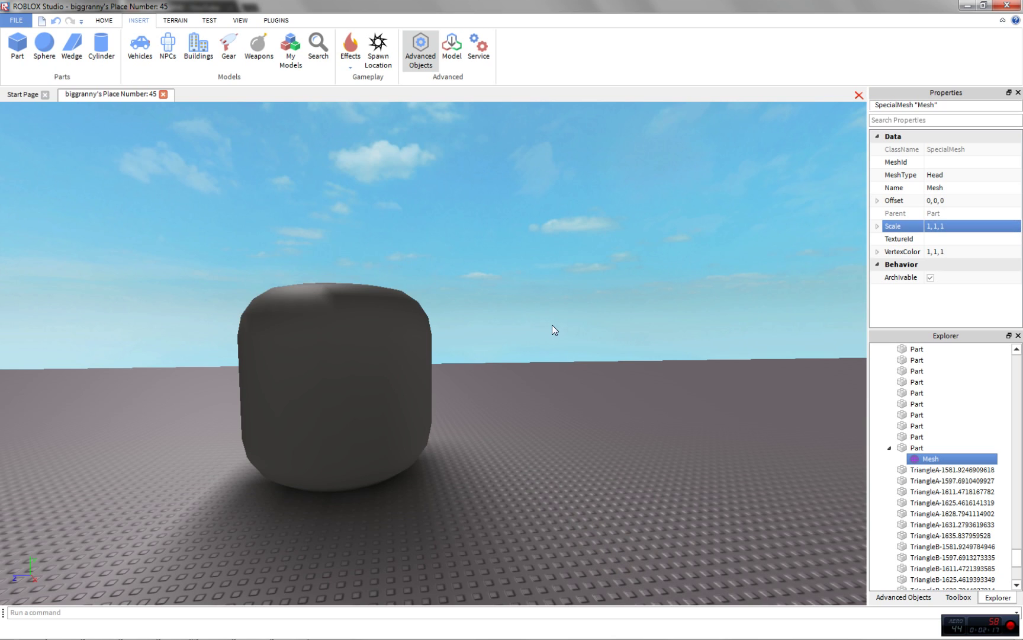
# Set the mesh's VertexColor to 1, 1, 5.
pyautogui.press('f')
pyautogui.click(563, 283)
pyautogui.click(515, 308)
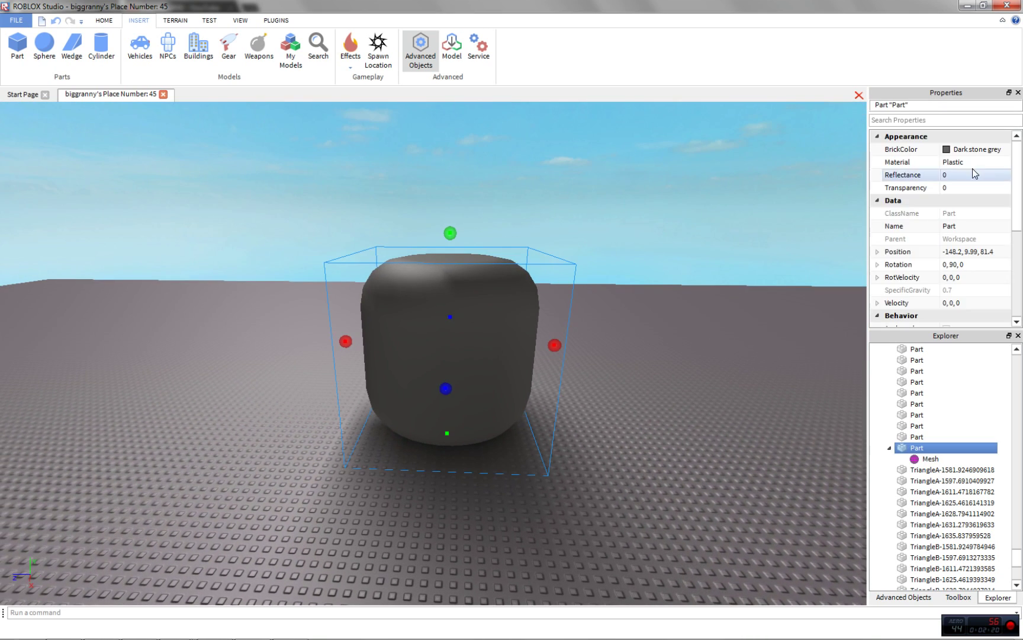
pyautogui.click(978, 460)
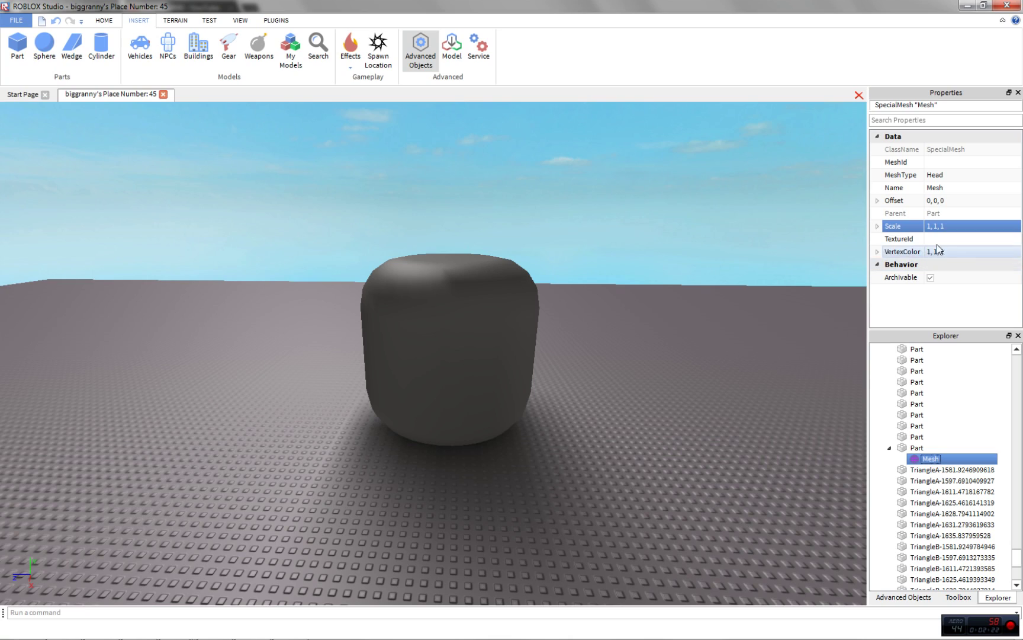
pyautogui.click(959, 251)
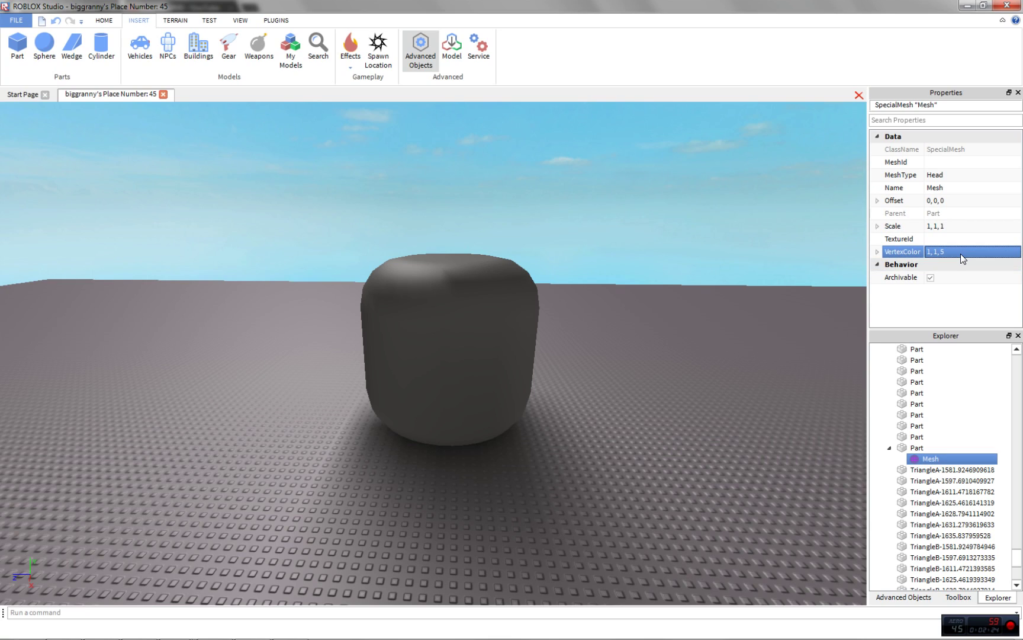
# Change the first VertexColor component of the mesh so that VertexColor is 5, 1, 5.
pyautogui.click(960, 254)
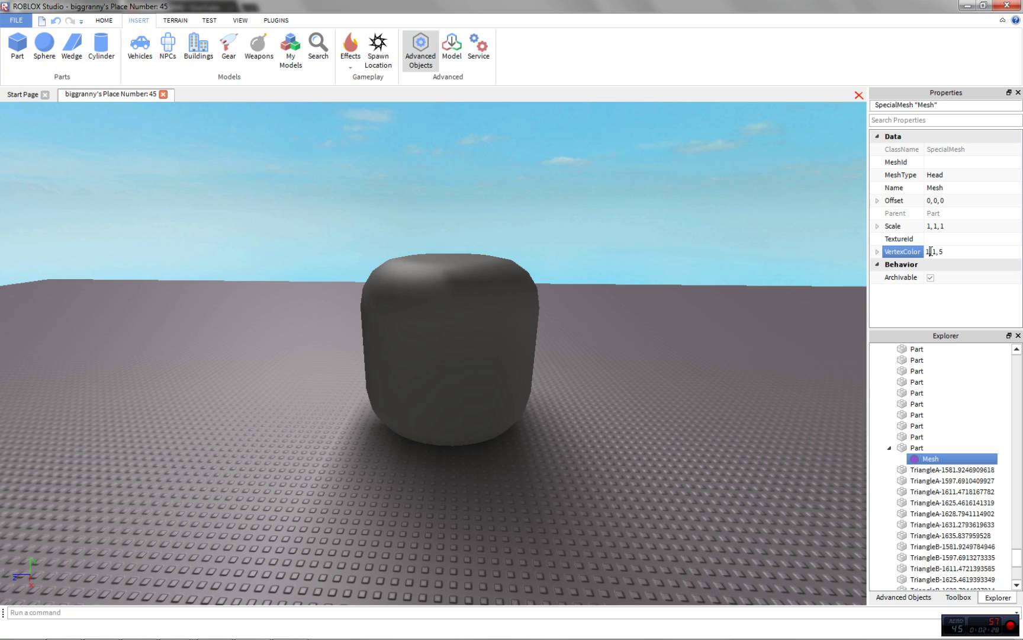
pyautogui.press('BackSpace')
pyautogui.write('5')
pyautogui.press('Return')
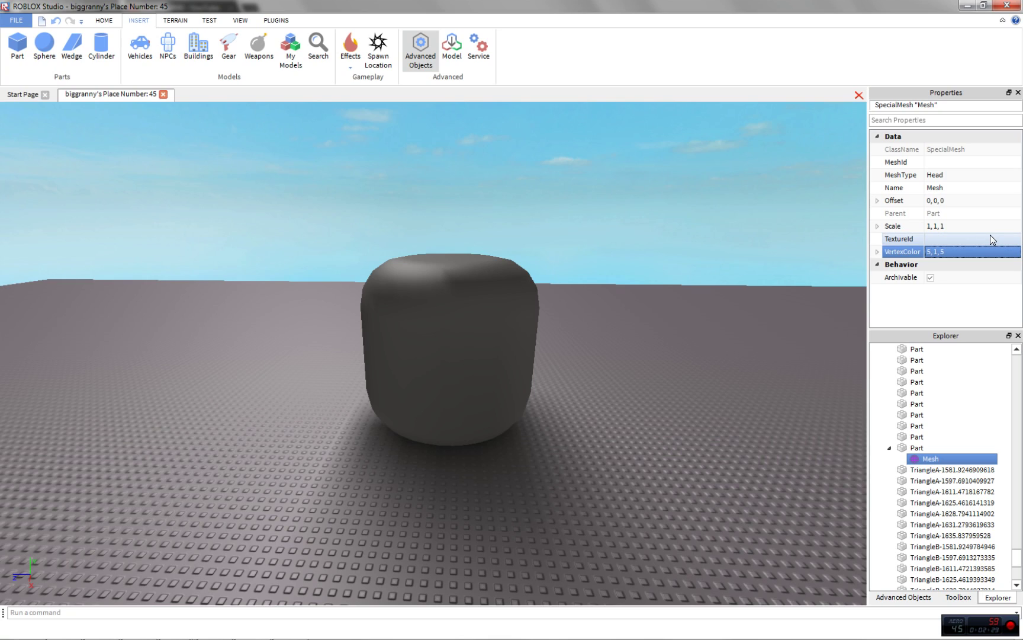
# Change the last VertexColor component of the mesh so that VertexColor is 5, 1, 255.
pyautogui.click(980, 249)
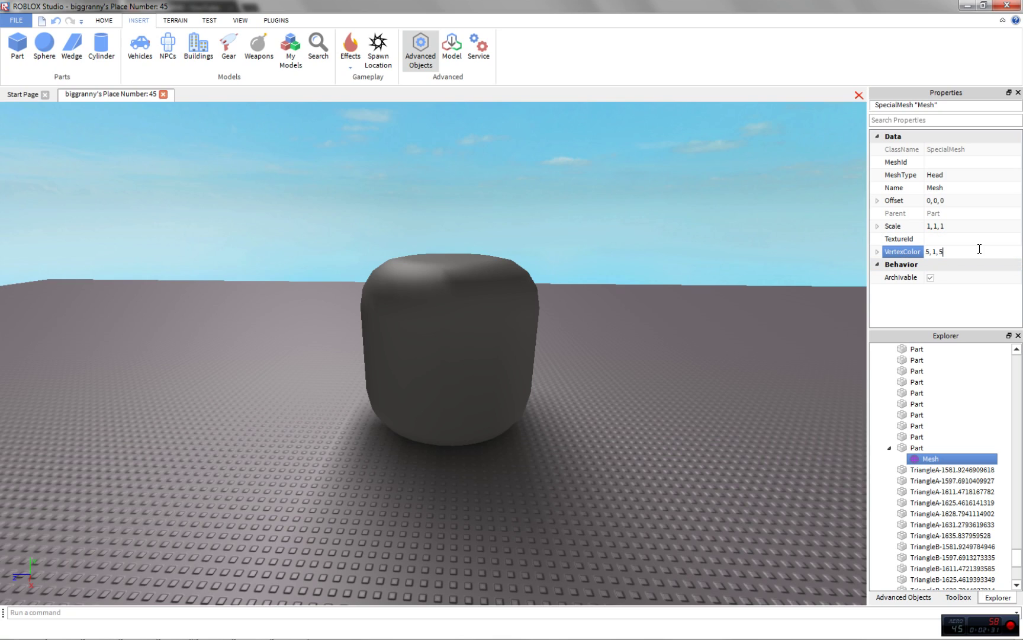
pyautogui.press('Return')
pyautogui.click(1020, 315)
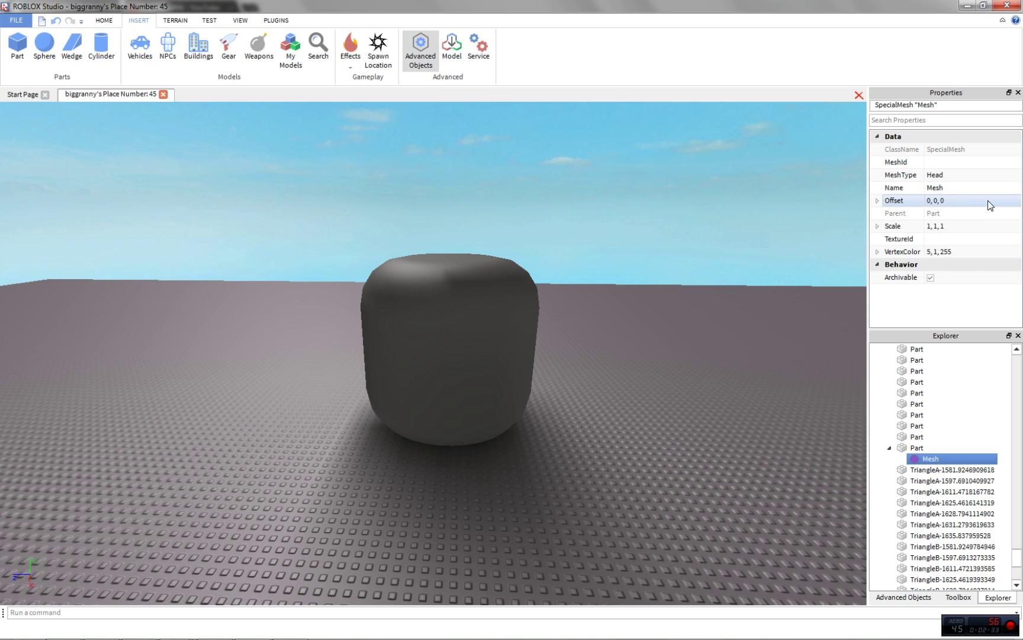
# Set the mesh's MeshType to CornerWedge.
pyautogui.moveTo(775, 233); pyautogui.dragTo(781, 232, button='right')
pyautogui.scroll(3, 781, 232)
pyautogui.scroll(-2, 781, 232)
pyautogui.click(973, 177)
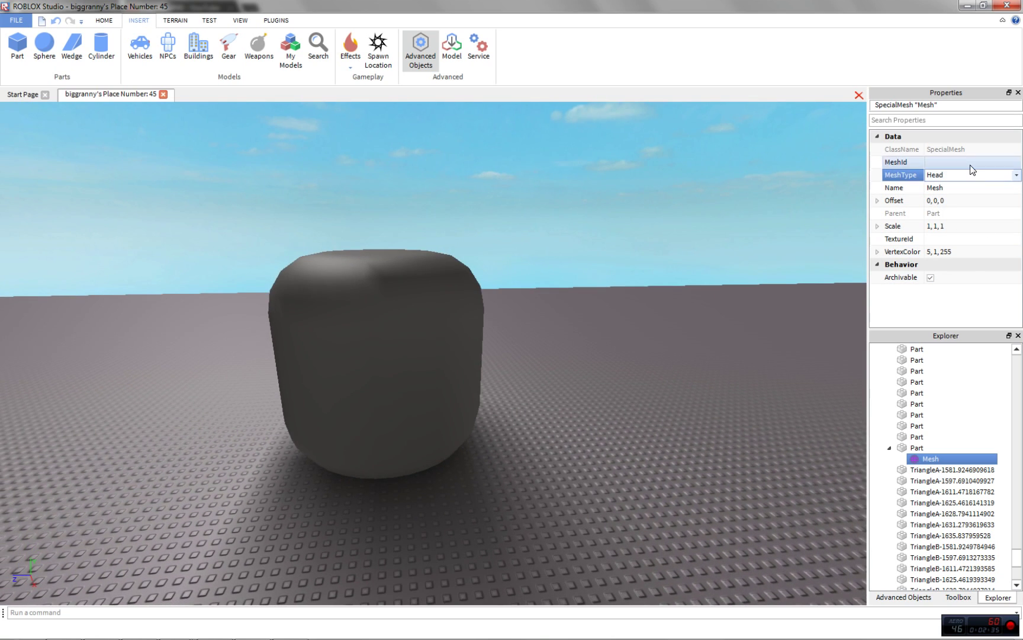
pyautogui.click(970, 178)
pyautogui.click(974, 195)
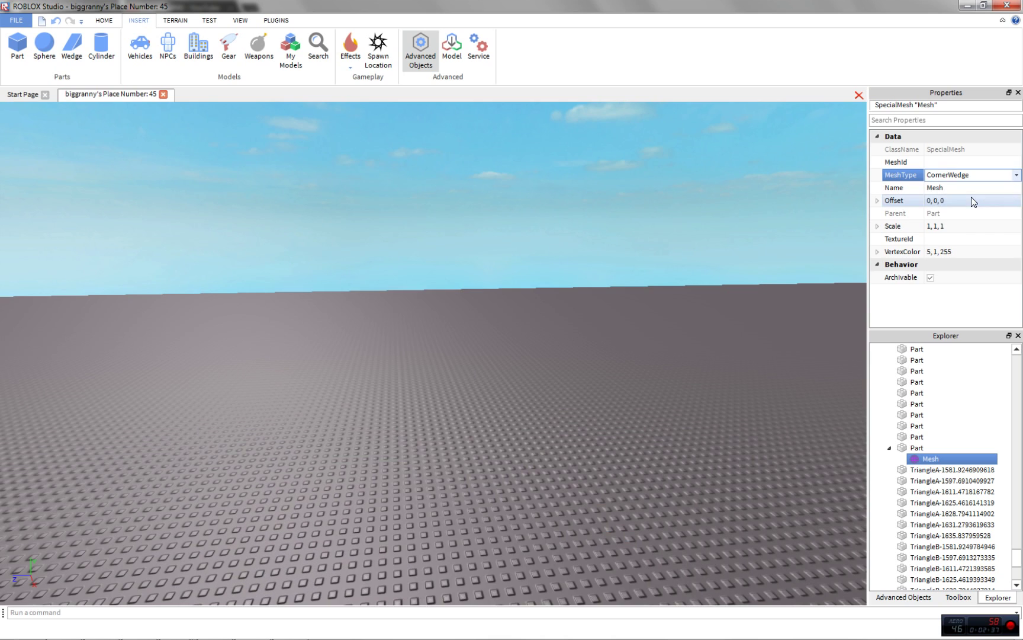
# Set the mesh's MeshType to Cylinder and view the part.
pyautogui.click(983, 173)
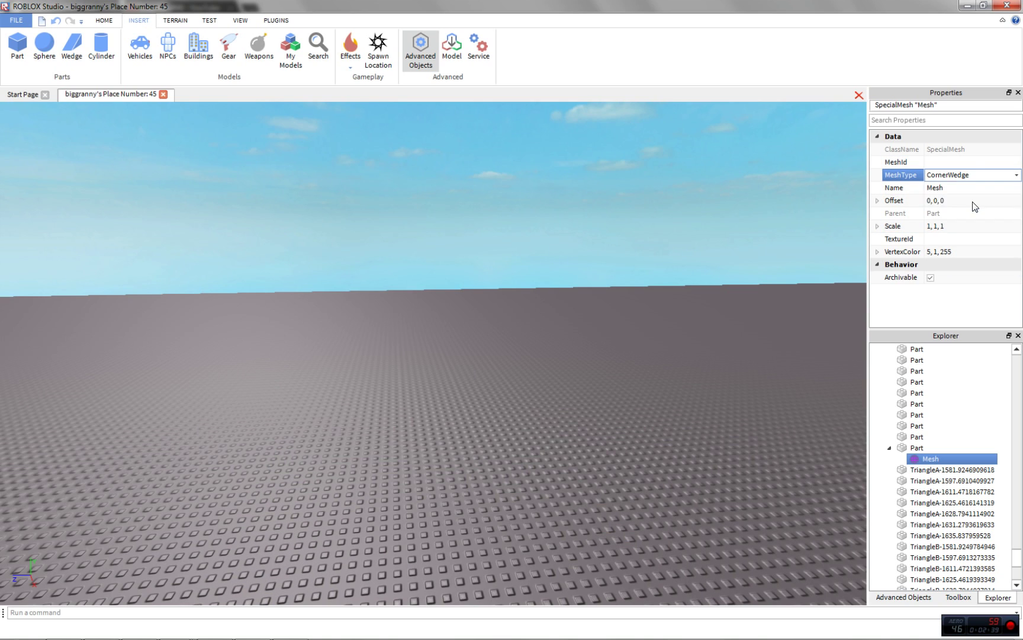
pyautogui.click(976, 205)
pyautogui.click(982, 174)
pyautogui.moveTo(546, 214); pyautogui.dragTo(545, 213, button='right')
pyautogui.press('f')
# Switch the mesh's MeshType to FileMesh and then to ParallelRamp.
pyautogui.click(947, 174)
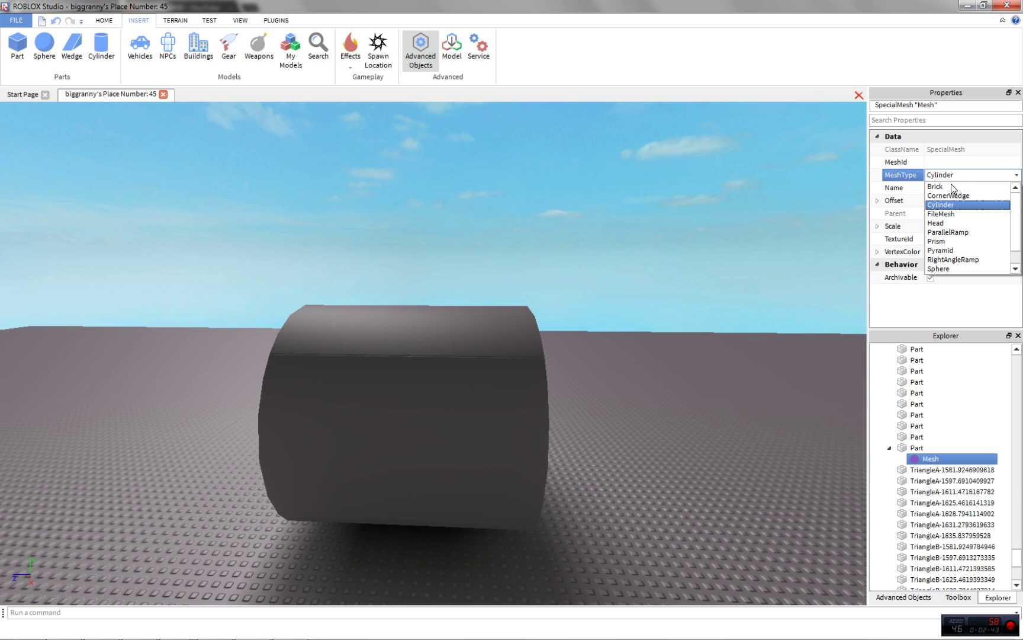
pyautogui.click(949, 214)
pyautogui.click(968, 176)
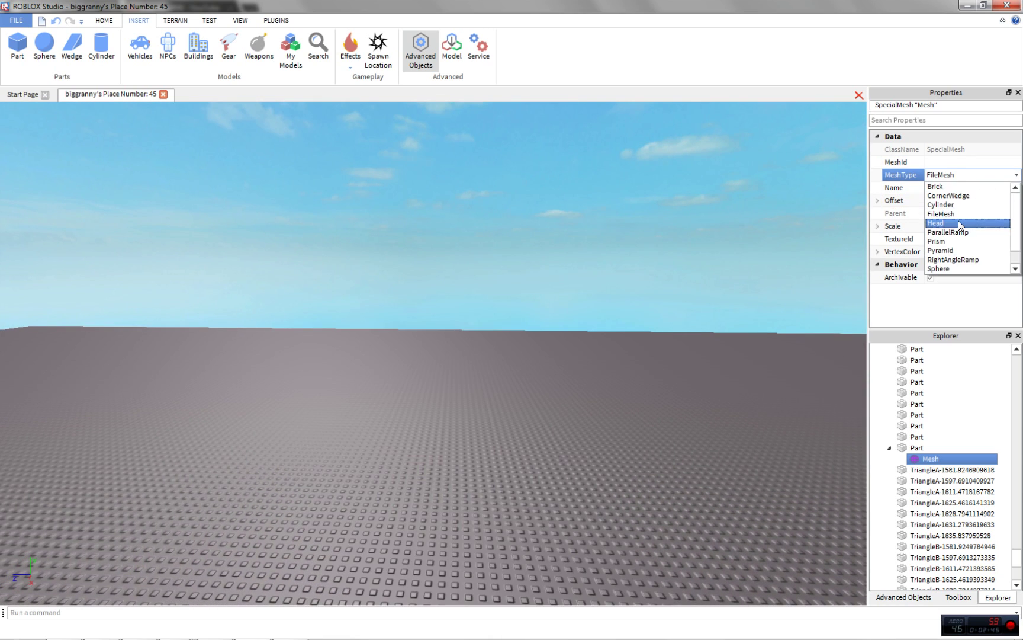
pyautogui.click(961, 232)
# Switch the mesh's MeshType to Pyramid and then to Sphere.
pyautogui.click(962, 177)
pyautogui.scroll(-1, 950, 240)
pyautogui.click(954, 232)
pyautogui.click(969, 176)
pyautogui.scroll(-1, 967, 243)
pyautogui.click(967, 250)
# Set the mesh's MeshType to Torso and view the shape from another angle.
pyautogui.click(962, 176)
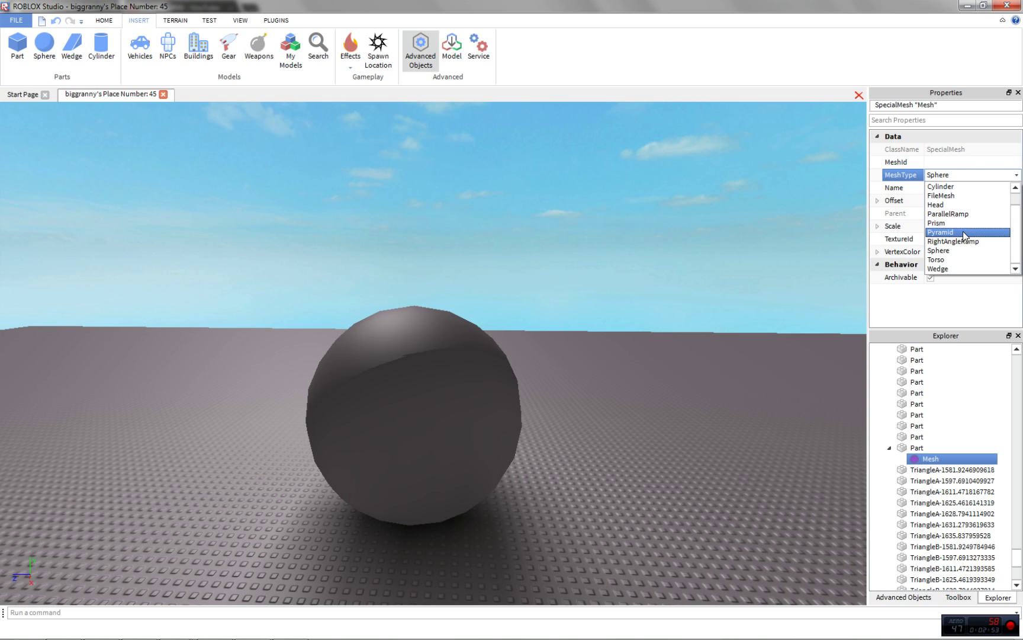
pyautogui.click(964, 259)
pyautogui.moveTo(722, 219); pyautogui.dragTo(752, 230, button='right')
pyautogui.press('a')
pyautogui.press('d')
# Set the mesh's MeshType to Wedge and view the whole shape.
pyautogui.click(1005, 177)
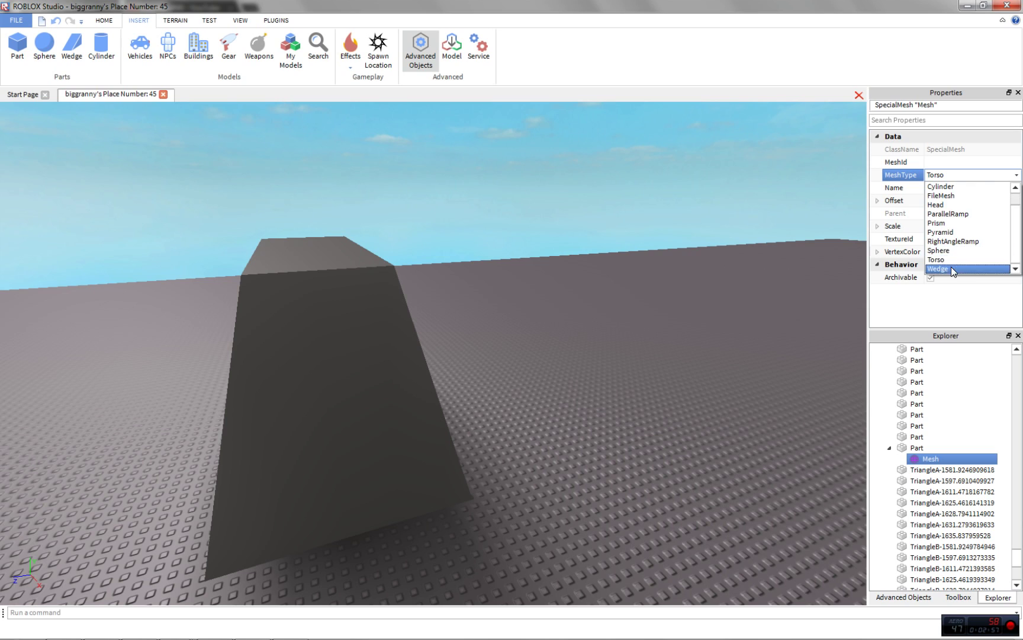
pyautogui.click(951, 266)
pyautogui.moveTo(573, 261); pyautogui.dragTo(573, 261, button='right')
pyautogui.scroll(-4, 505, 344)
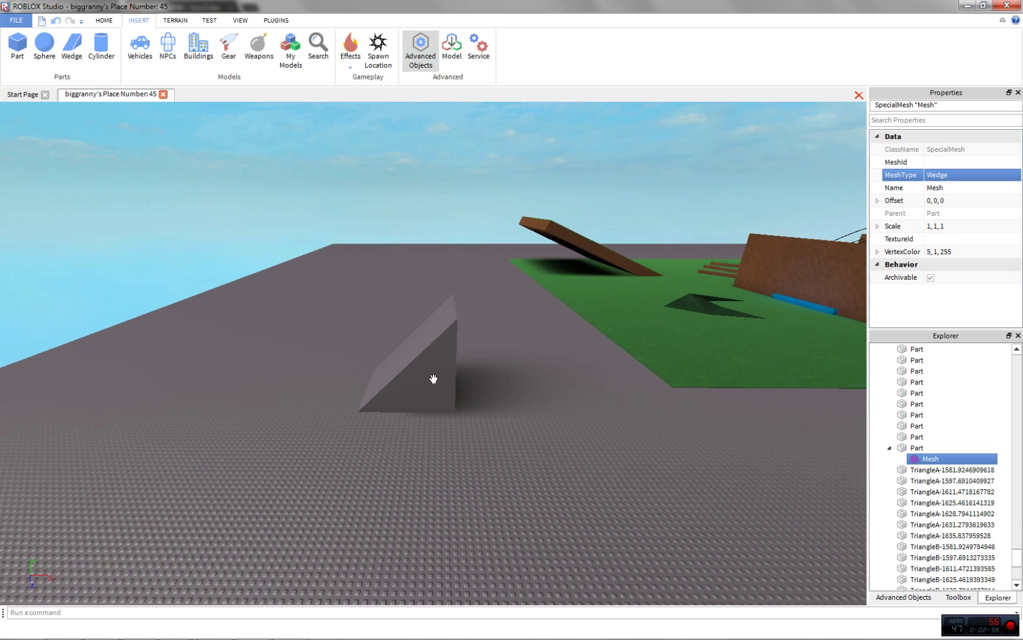
# Move the wedge-shaped part onto the edge of the green ground and turn it to rotation 0, -90, 0.
pyautogui.moveTo(434, 379); pyautogui.dragTo(553, 294)
pyautogui.press('r')
pyautogui.press('d')
pyautogui.press('r')
pyautogui.press('w')
pyautogui.press('d')
pyautogui.press('s')
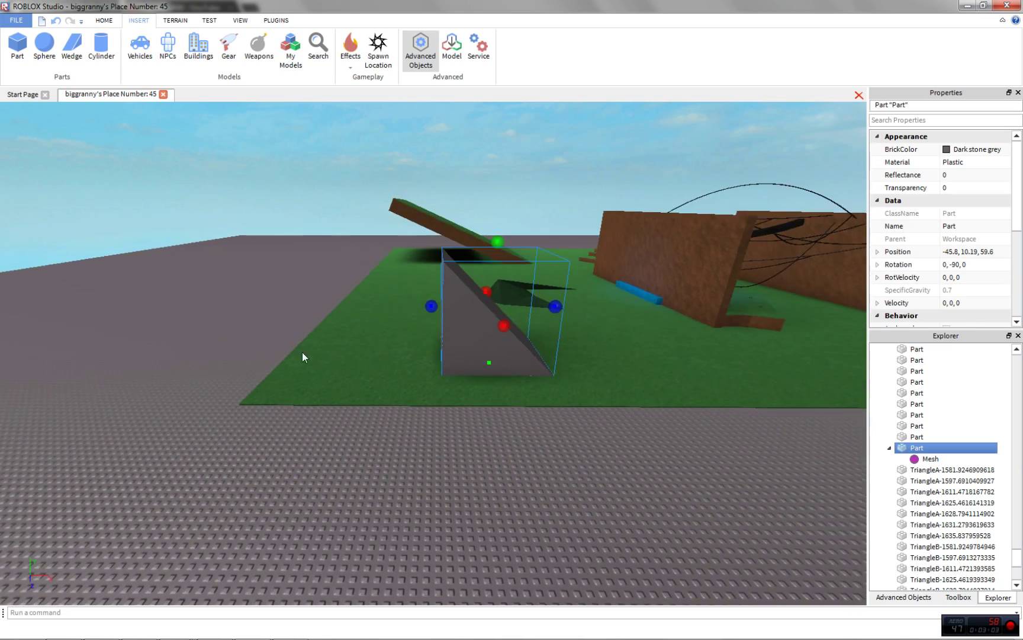
# Deselect the wedge-shaped part and examine its sloped shape on the green ground from the side and above.
pyautogui.moveTo(368, 280); pyautogui.dragTo(368, 280, button='right')
pyautogui.press('w')
pyautogui.click(372, 275)
pyautogui.press('w')
pyautogui.press('d')
pyautogui.scroll(-4, 373, 280)
pyautogui.press('w')
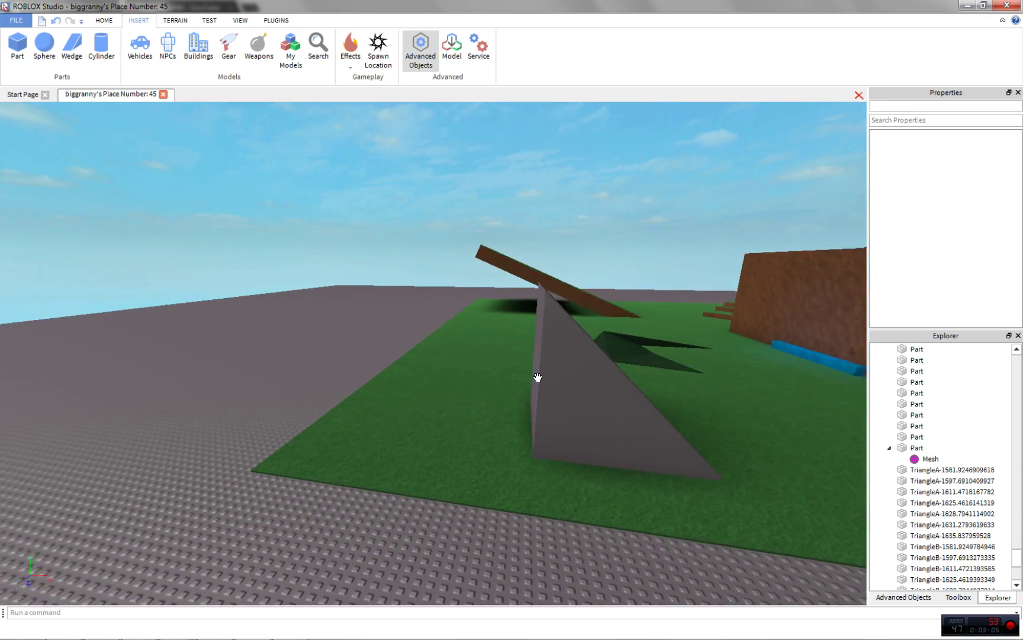
pyautogui.moveTo(618, 354); pyautogui.dragTo(532, 335, button='right')
pyautogui.scroll(-5, 536, 336)
pyautogui.scroll(5, 532, 336)
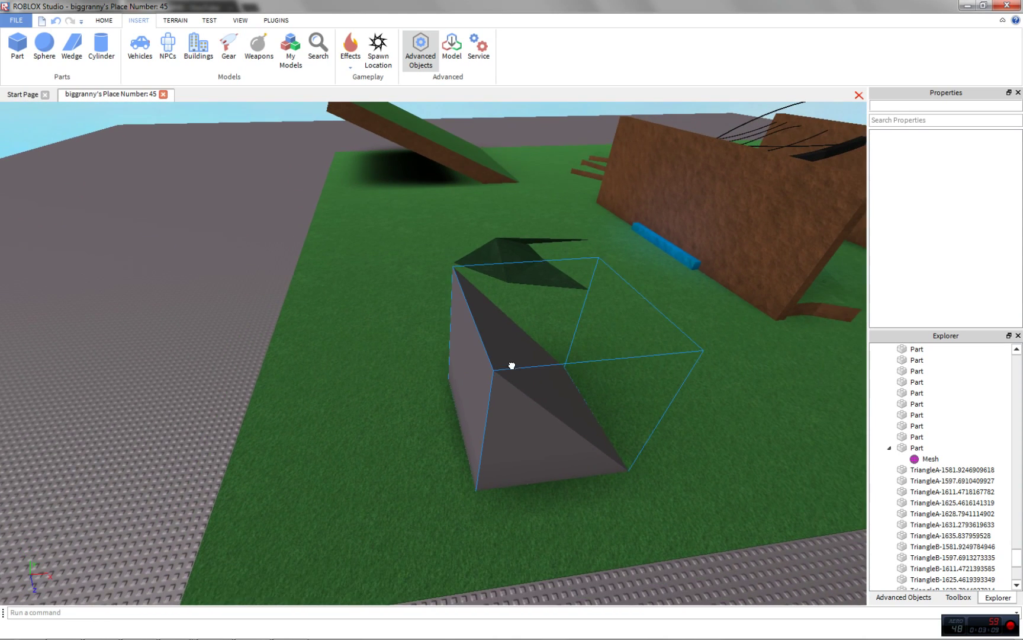
# Duplicate the wedge-shaped part and move the copy 20 studs sideways against its vertical face, to position -65.8, 10.19, 59.6.
pyautogui.click(512, 365)
pyautogui.press('d')
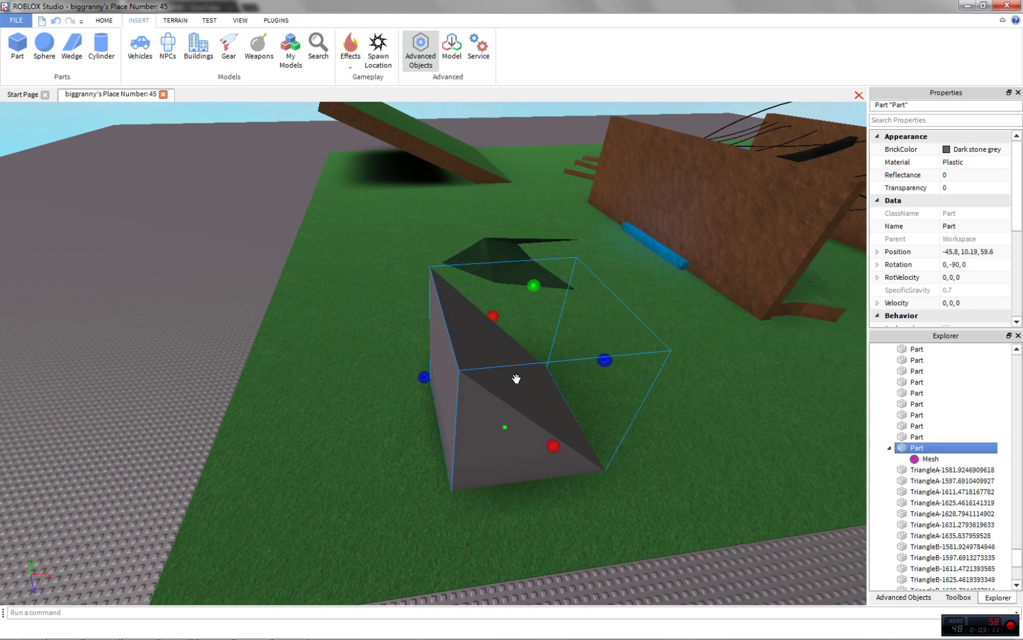
pyautogui.hotkey('ctrl', 'd')
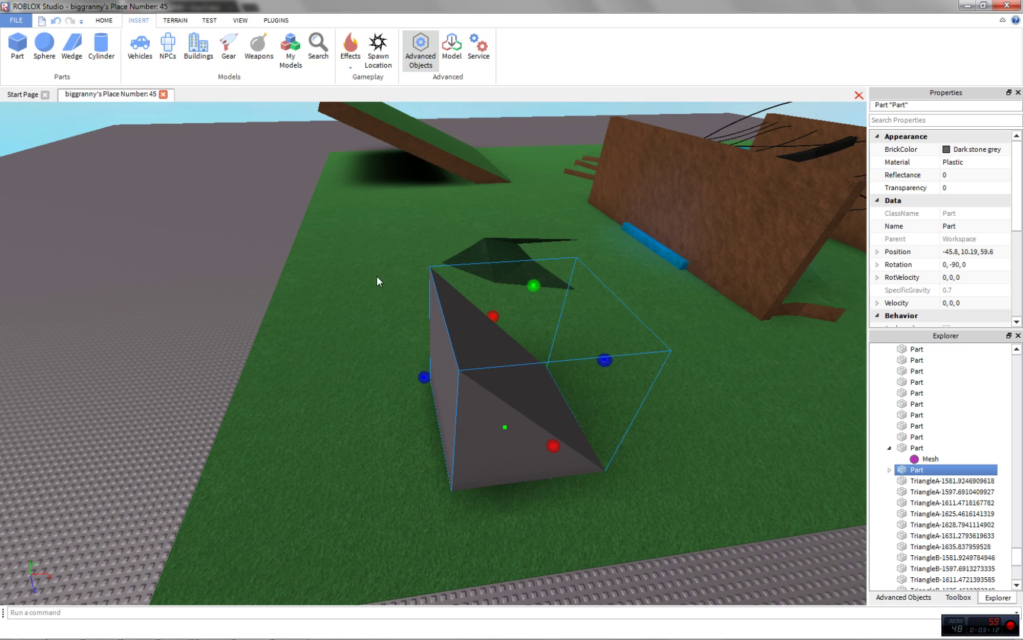
pyautogui.click(105, 20)
pyautogui.click(146, 47)
pyautogui.click(170, 46)
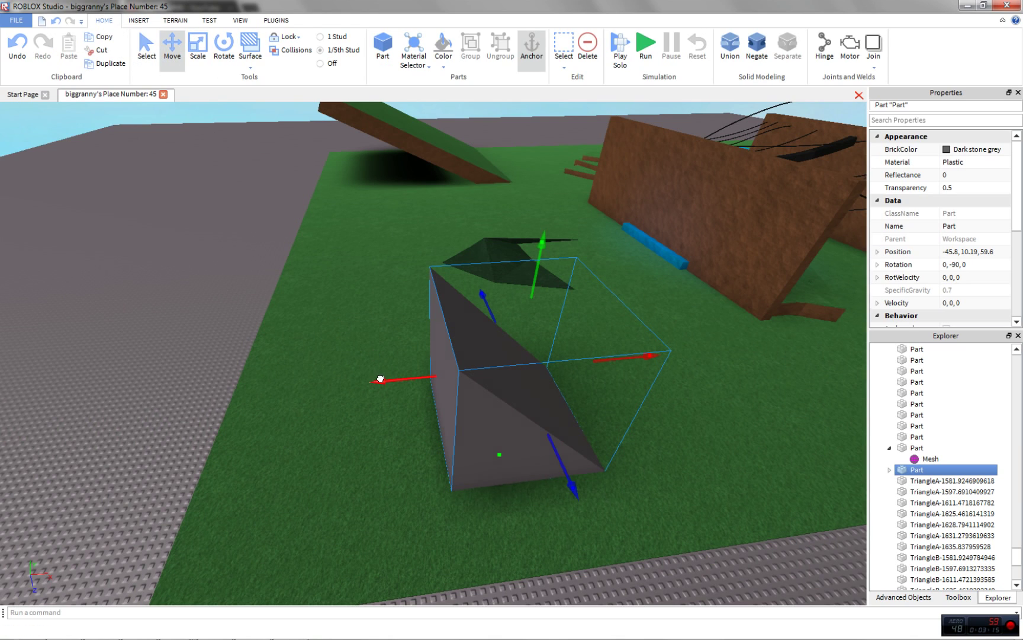
pyautogui.moveTo(380, 379); pyautogui.dragTo(300, 358)
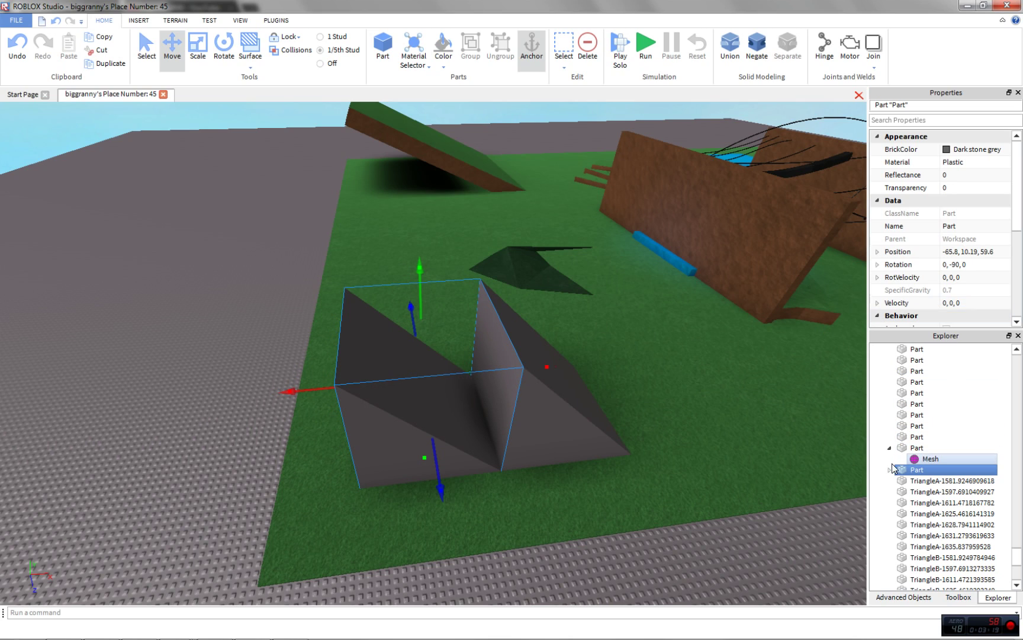
# Delete the mesh inside the copied part to turn it into a plain block.
pyautogui.click(905, 223)
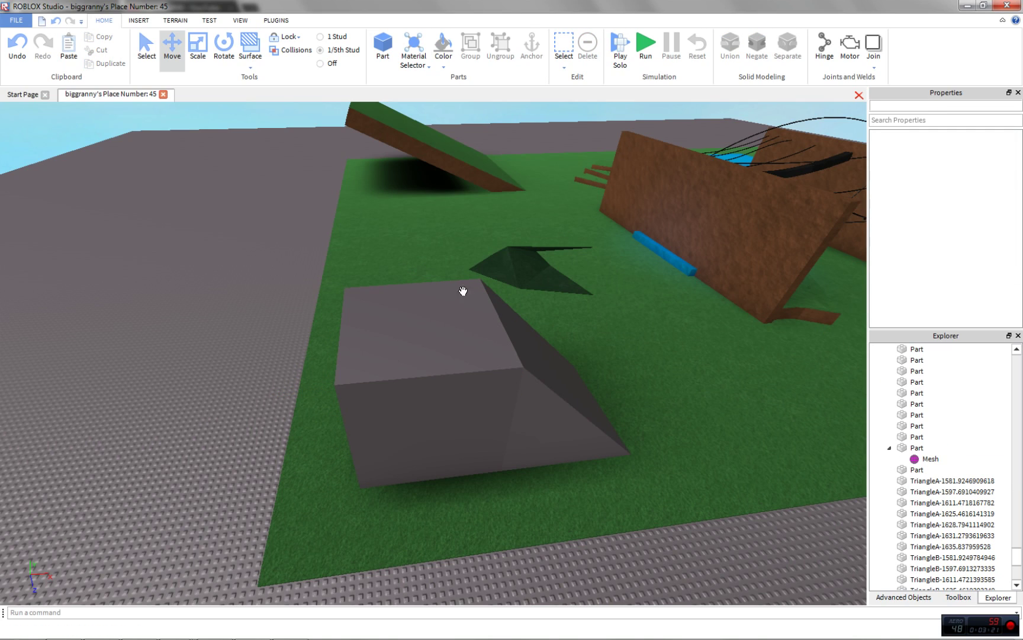
pyautogui.scroll(5, 395, 268)
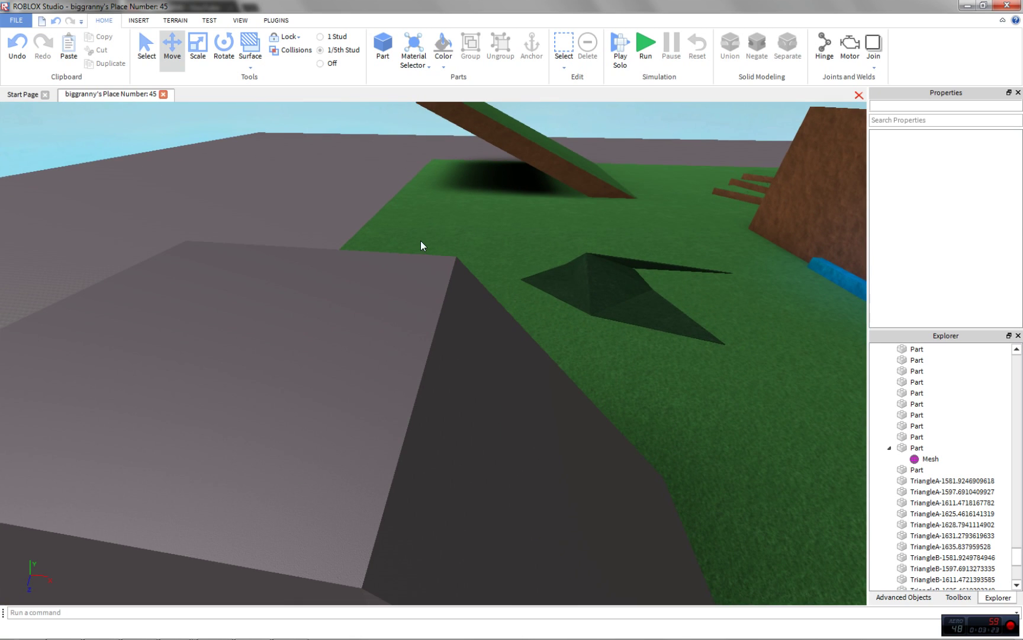
# Duplicate the wedge-shaped part again and rotate the copy about 180 degrees so that it slopes the opposite way.
pyautogui.scroll(-5, 501, 370)
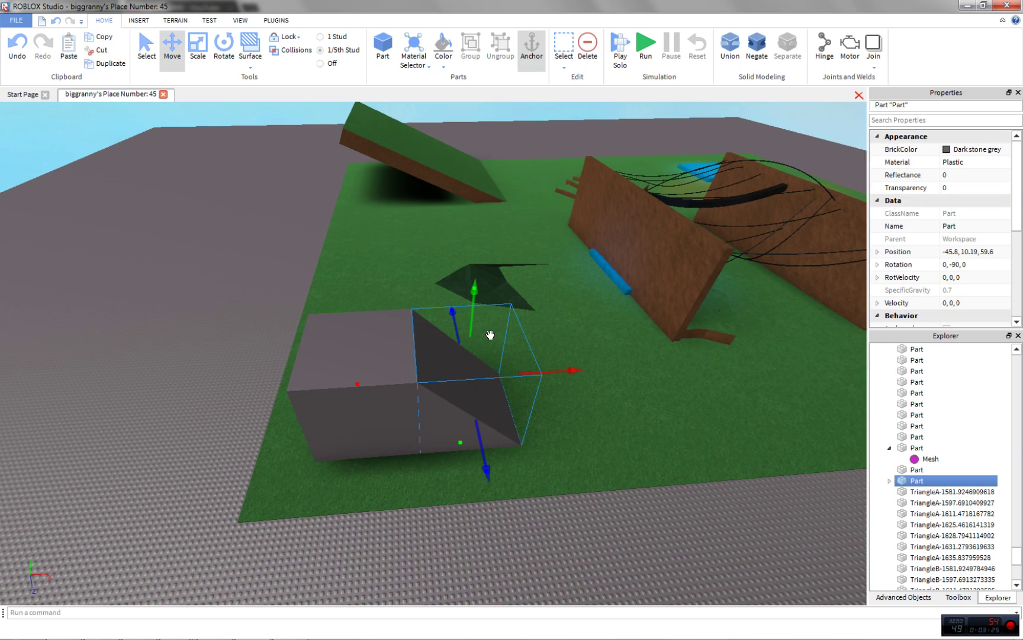
pyautogui.moveTo(542, 296); pyautogui.dragTo(483, 262, button='right')
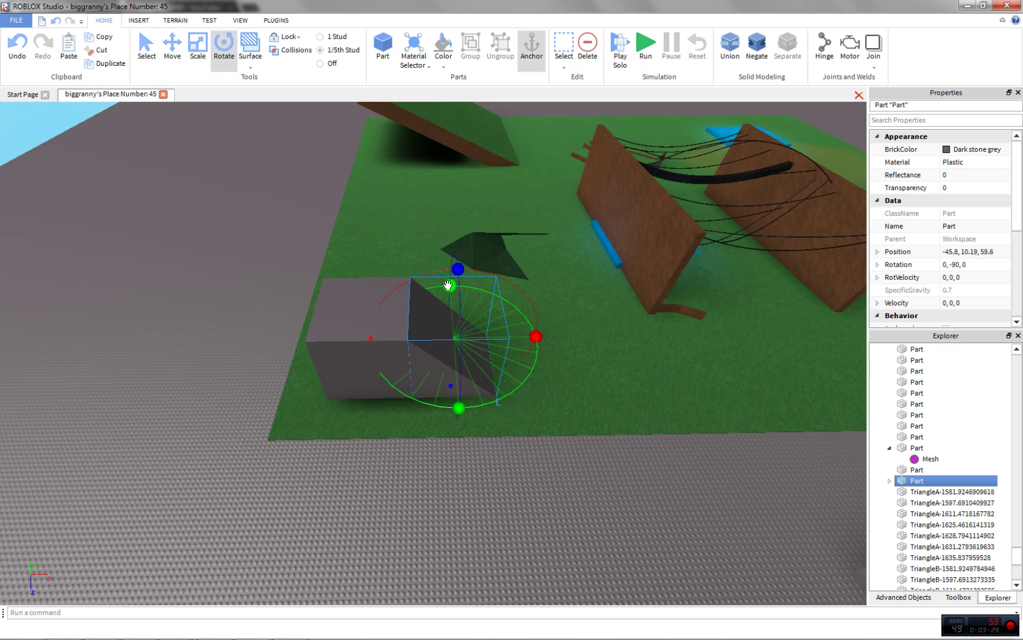
pyautogui.moveTo(452, 421); pyautogui.dragTo(452, 421)
pyautogui.scroll(3, 503, 361)
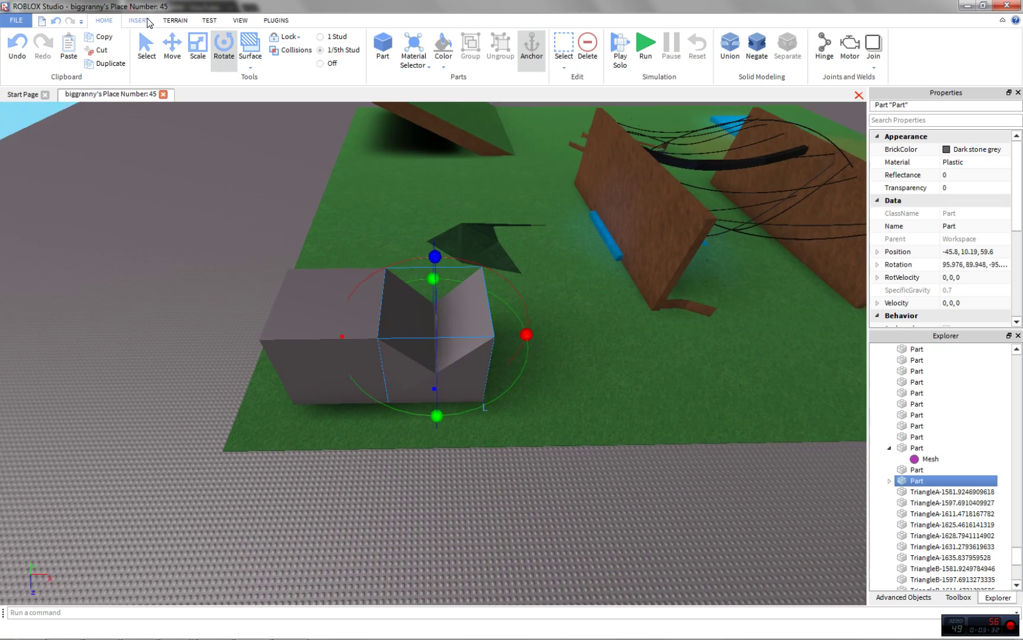
# Move the rotated wedge copy to the block's free end, at position -85.8, 10.19, 59.6, and deselect it.
pyautogui.hotkey('ctrl', '2')
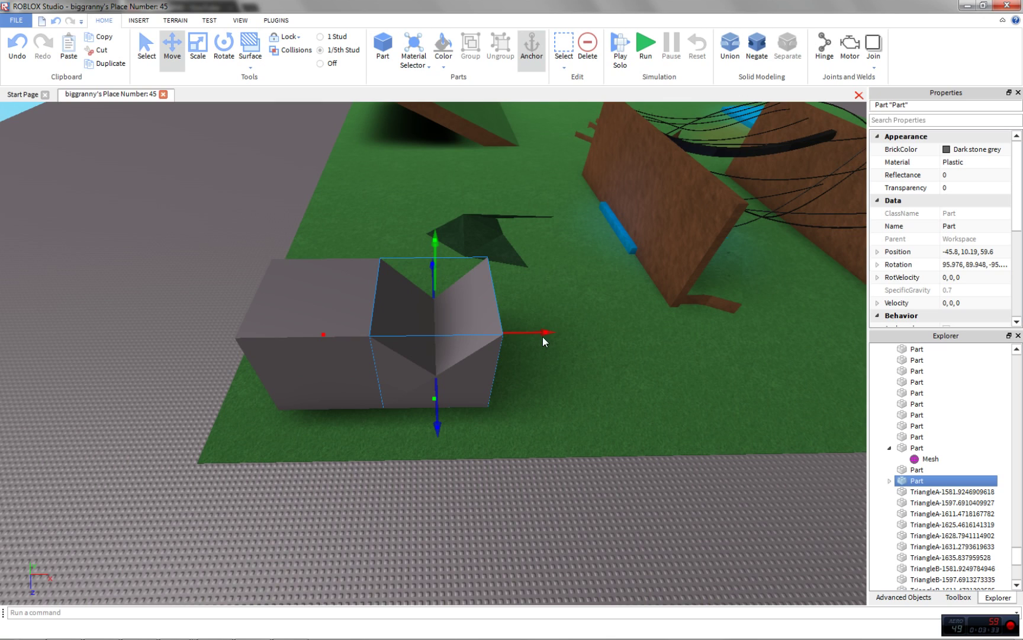
pyautogui.moveTo(543, 336); pyautogui.dragTo(485, 345)
pyautogui.press('a')
pyautogui.press('w')
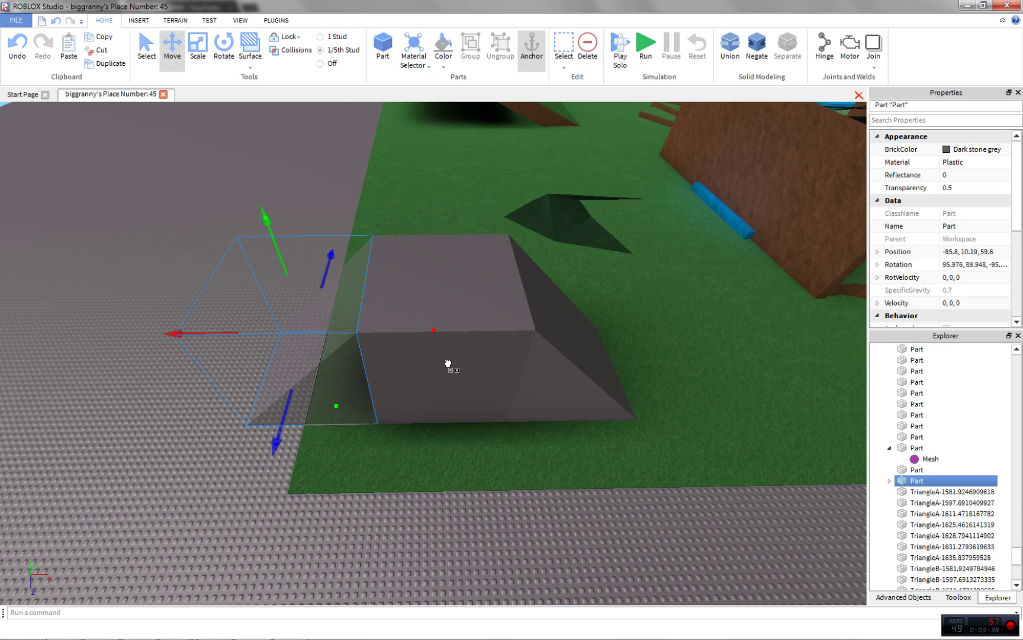
pyautogui.moveTo(448, 363); pyautogui.dragTo(448, 363)
pyautogui.click(496, 448)
# Examine the assembled block with its two wedge-shaped ends from all around.
pyautogui.moveTo(496, 449); pyautogui.dragTo(495, 446, button='right')
pyautogui.press('w')
pyautogui.press('s')
pyautogui.press('a')
pyautogui.press('w')
pyautogui.press('s')
pyautogui.press('s')
pyautogui.press('d')
pyautogui.press('w')
pyautogui.moveTo(514, 321); pyautogui.dragTo(512, 322, button='right')
pyautogui.press('s')
pyautogui.click(486, 389)
pyautogui.click(571, 301)
pyautogui.press('w')
pyautogui.moveTo(571, 300); pyautogui.dragTo(570, 301, button='right')
pyautogui.press('s')
pyautogui.press('s')
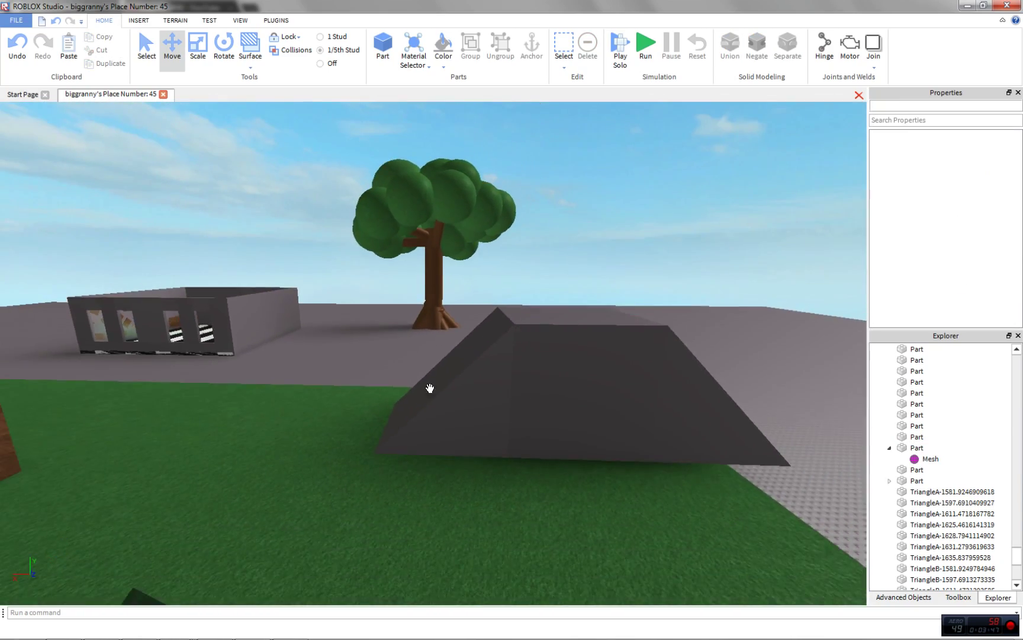
# Inspect the original wedge end up close, and examine the whole three-part ramp from a distance and above.
pyautogui.scroll(2, 569, 296)
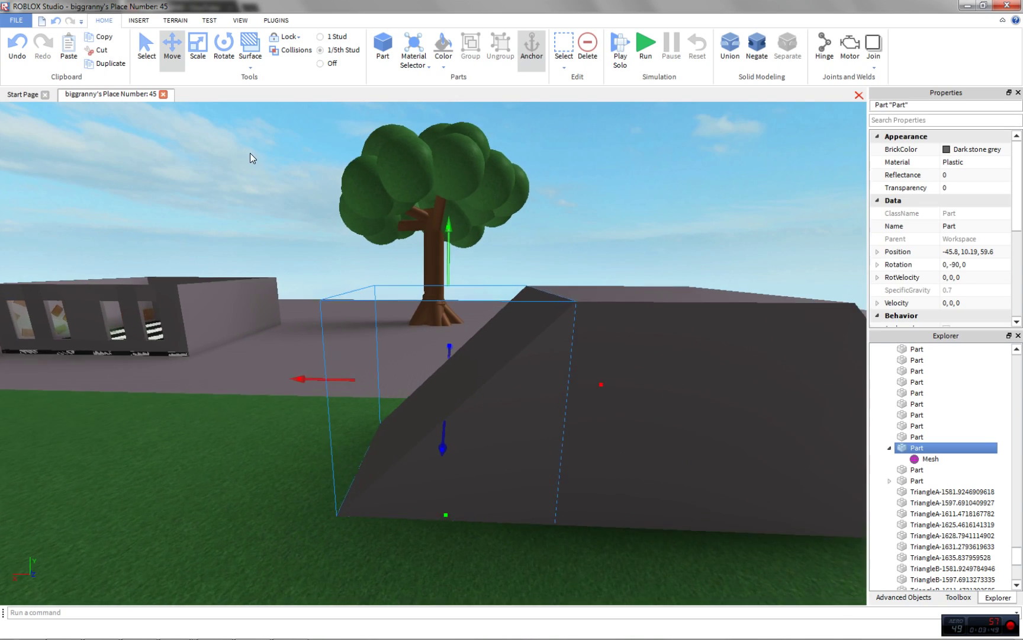
pyautogui.scroll(3, 349, 192)
pyautogui.scroll(-8, 564, 178)
pyautogui.click(564, 178)
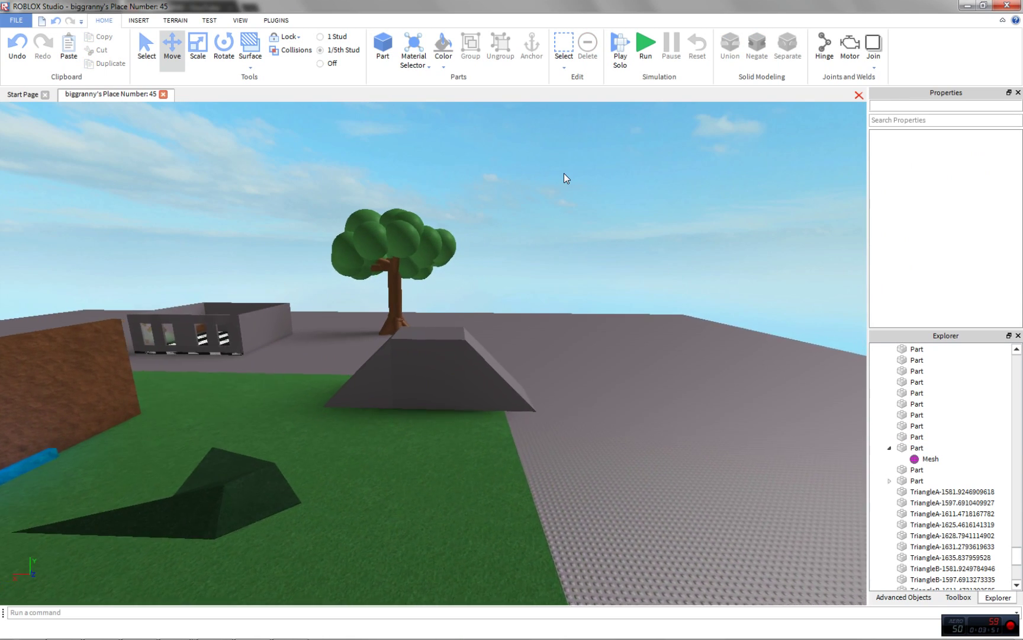
pyautogui.press('w')
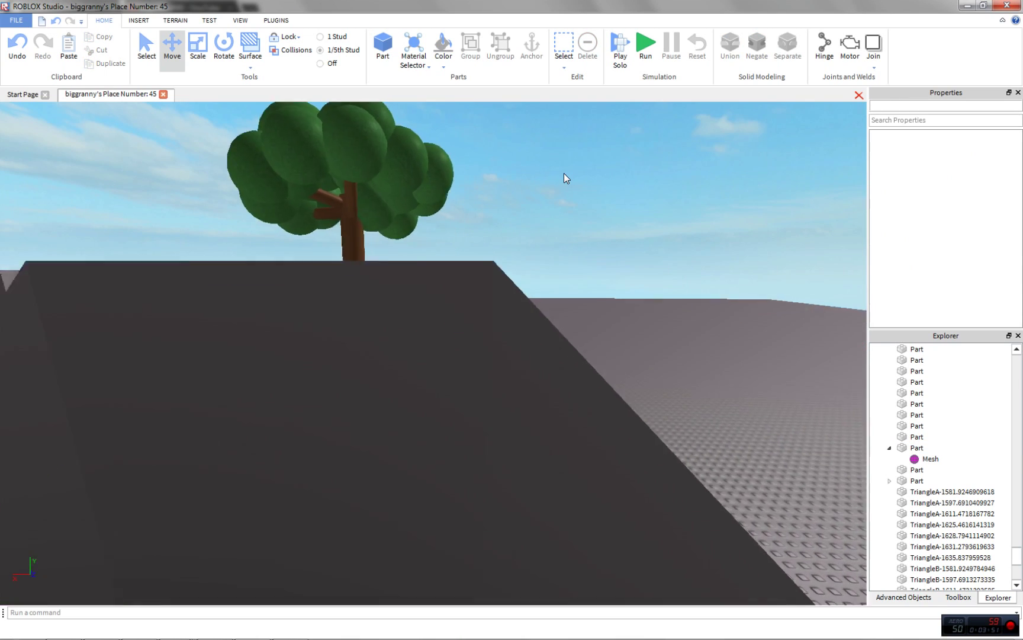
pyautogui.moveTo(563, 173); pyautogui.dragTo(564, 173, button='right')
pyautogui.press('s')
pyautogui.press('w')
pyautogui.press('w')
pyautogui.press('w')
pyautogui.scroll(-8, 564, 173)
pyautogui.scroll(1, 464, 336)
pyautogui.scroll(4, 464, 336)
pyautogui.moveTo(464, 337); pyautogui.dragTo(468, 327, button='right')
pyautogui.scroll(-5, 464, 336)
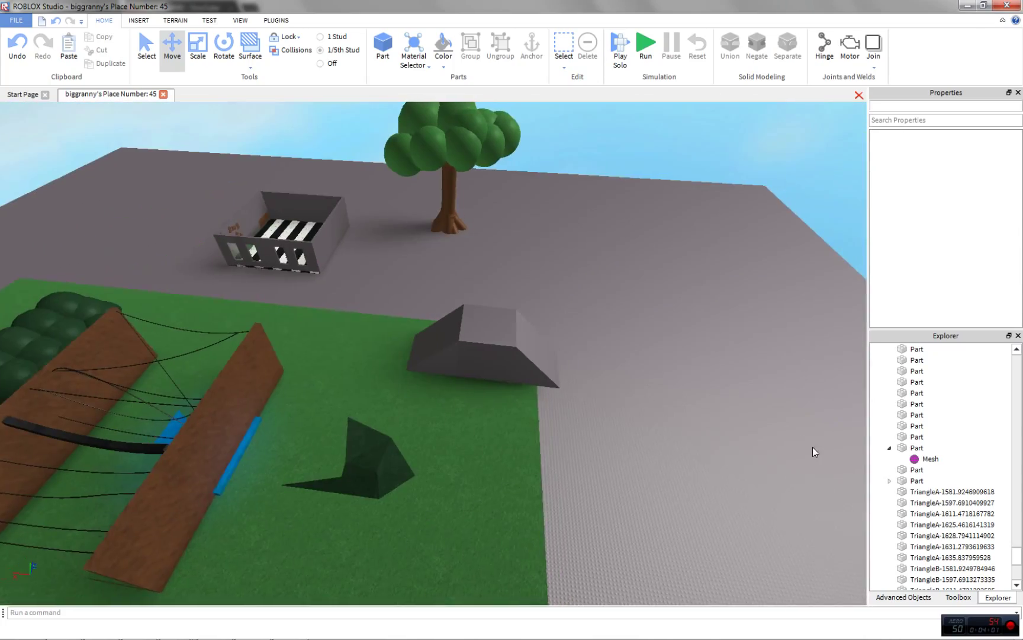
pyautogui.scroll(1, 812, 447)
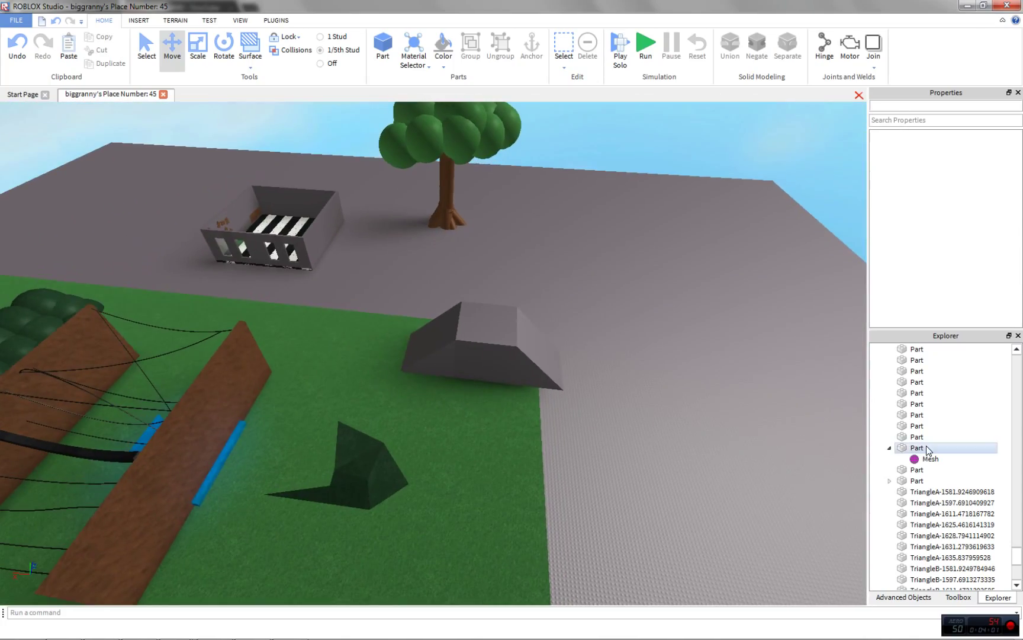
# Check which Shape options the wedge-mesh part offers, leave it as Block, and deselect the part.
pyautogui.scroll(-1, 986, 248)
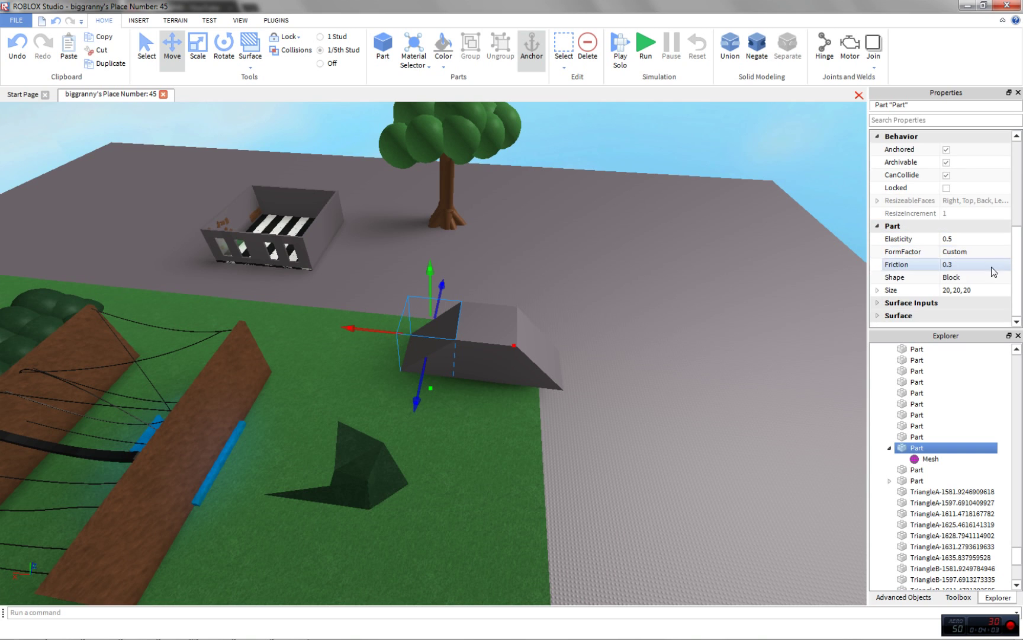
pyautogui.click(1000, 278)
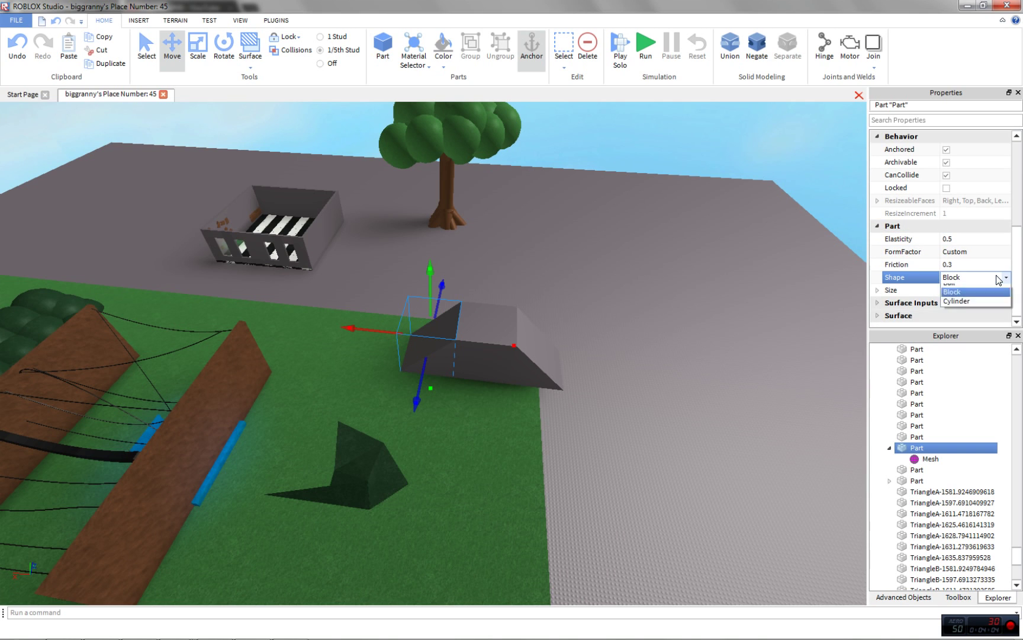
pyautogui.click(639, 188)
# Examine the three-part ramp up close and from its opposite side, with the surrounding baseplate in view.
pyautogui.scroll(5, 639, 189)
pyautogui.moveTo(639, 189); pyautogui.dragTo(633, 222, button='right')
pyautogui.scroll(-5, 633, 221)
pyautogui.scroll(4, 498, 317)
pyautogui.moveTo(497, 317); pyautogui.dragTo(498, 317, button='right')
pyautogui.press('d')
pyautogui.press('w')
pyautogui.scroll(-6, 499, 317)
pyautogui.scroll(5, 499, 318)
pyautogui.moveTo(690, 338); pyautogui.dragTo(690, 338, button='right')
pyautogui.scroll(-3, 690, 337)
pyautogui.scroll(-3, 667, 315)
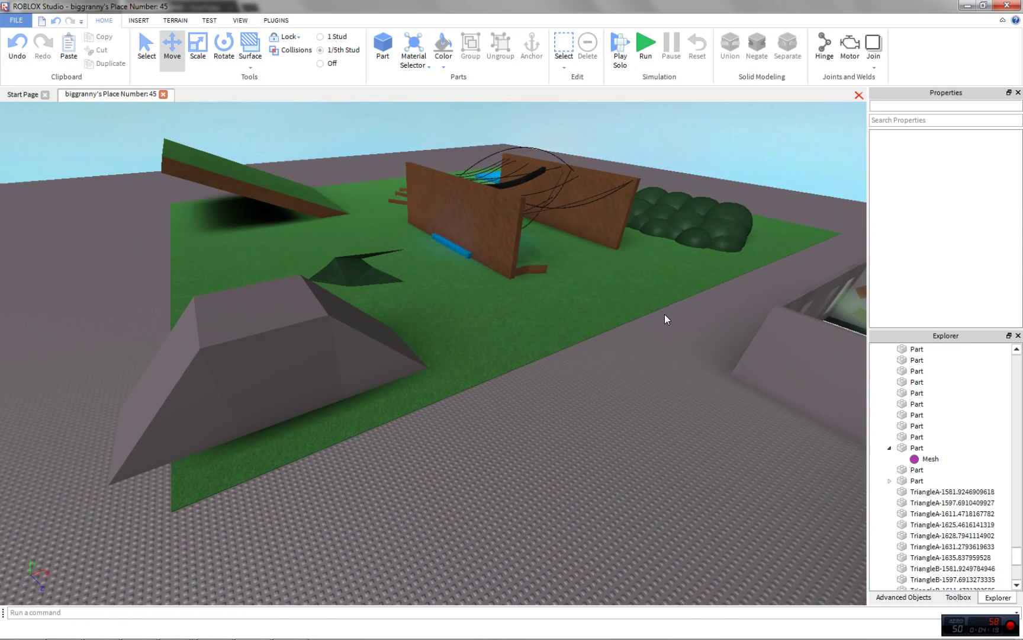
pyautogui.press('a')
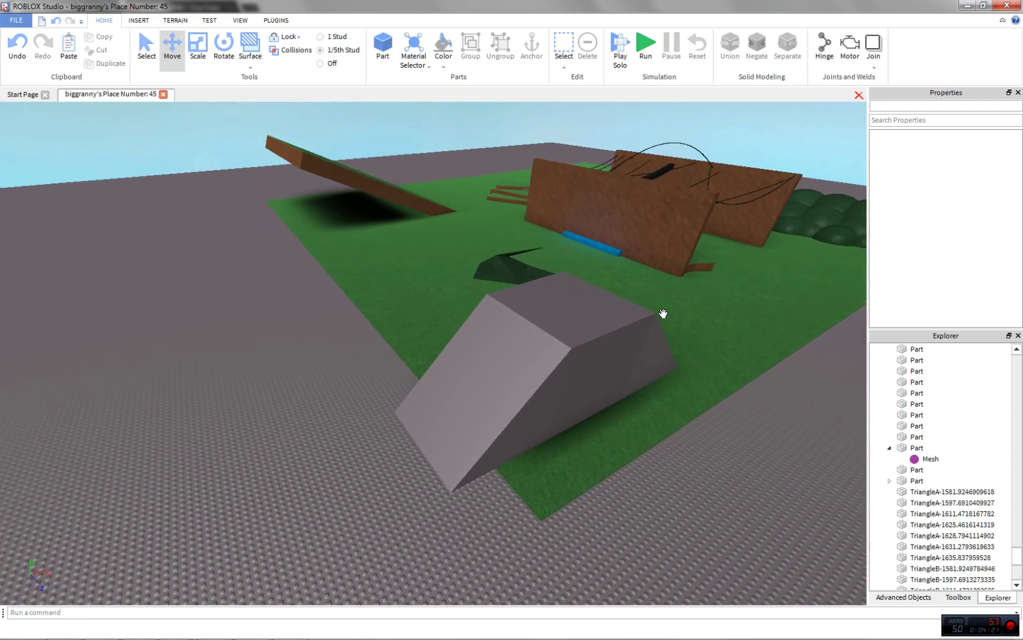
pyautogui.moveTo(663, 314); pyautogui.dragTo(664, 313, button='right')
pyautogui.press('s')
pyautogui.press('a')
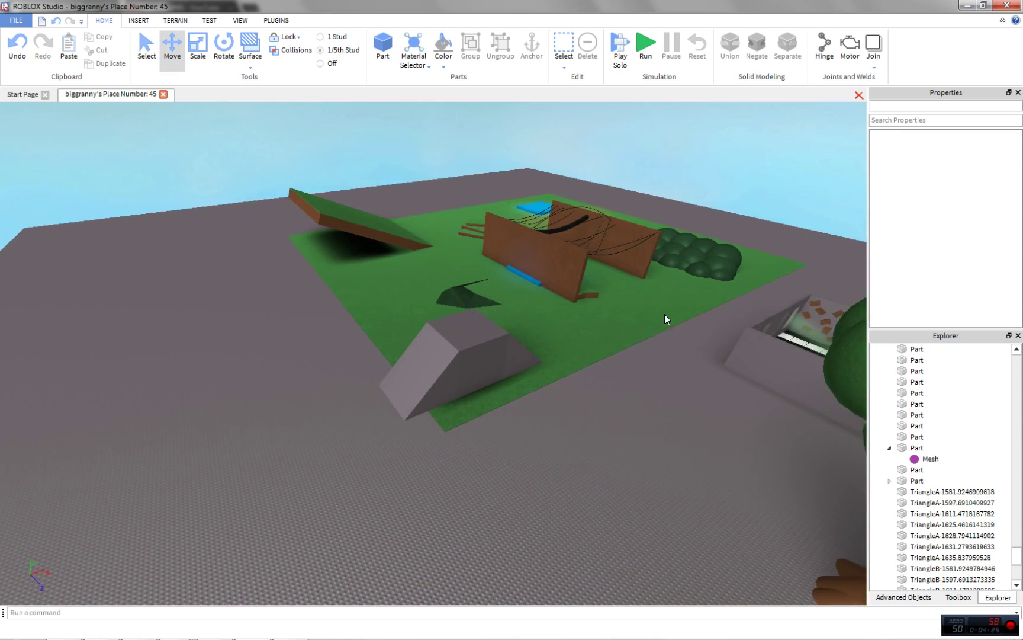
pyautogui.press('w')
pyautogui.press('d')
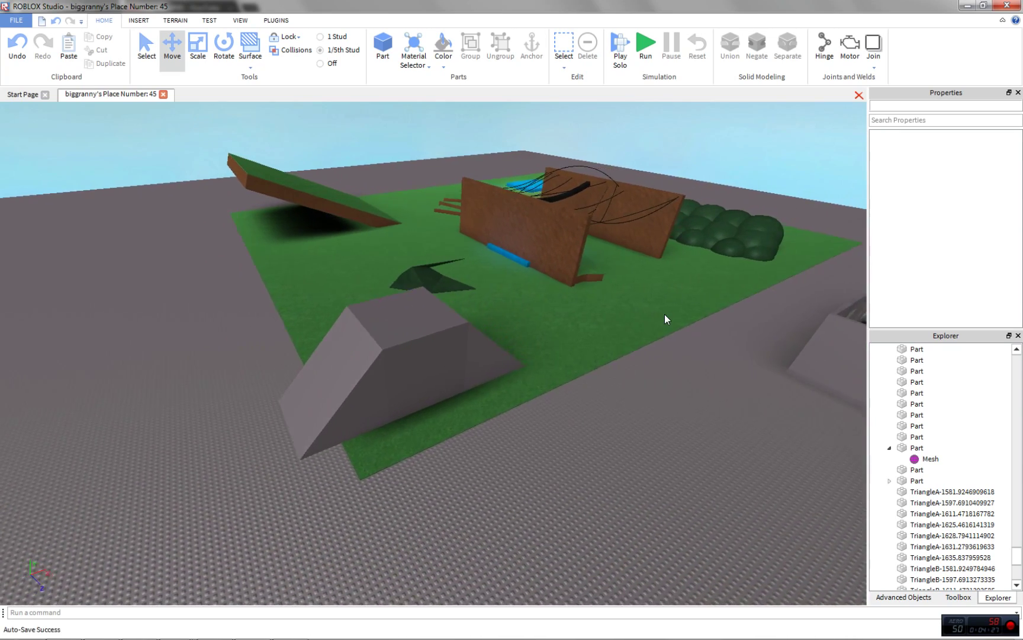
pyautogui.press('w')
pyautogui.press('d')
pyautogui.press('s')
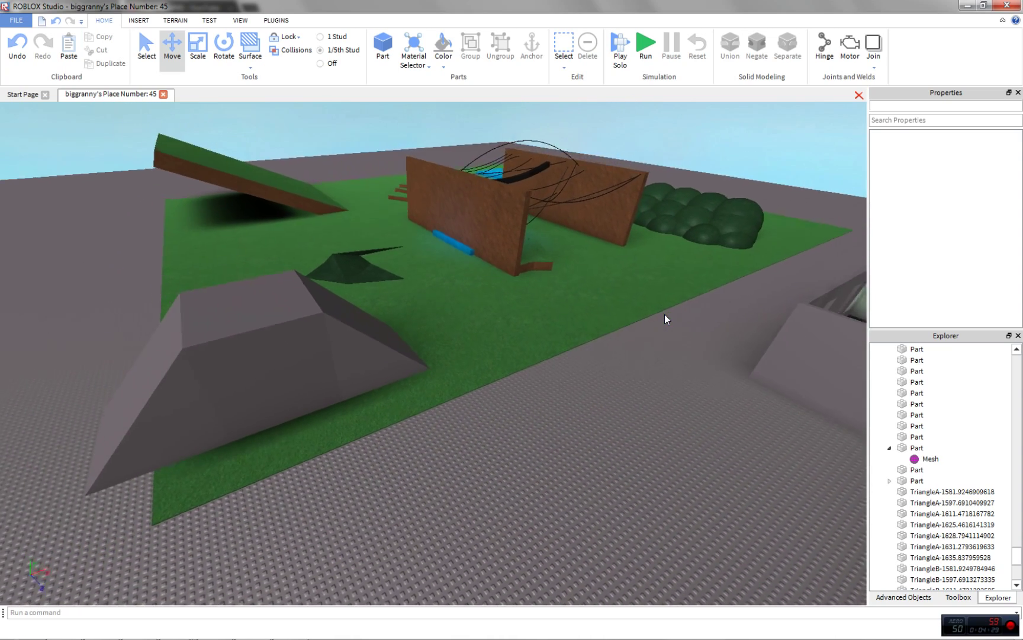
pyautogui.press('a')
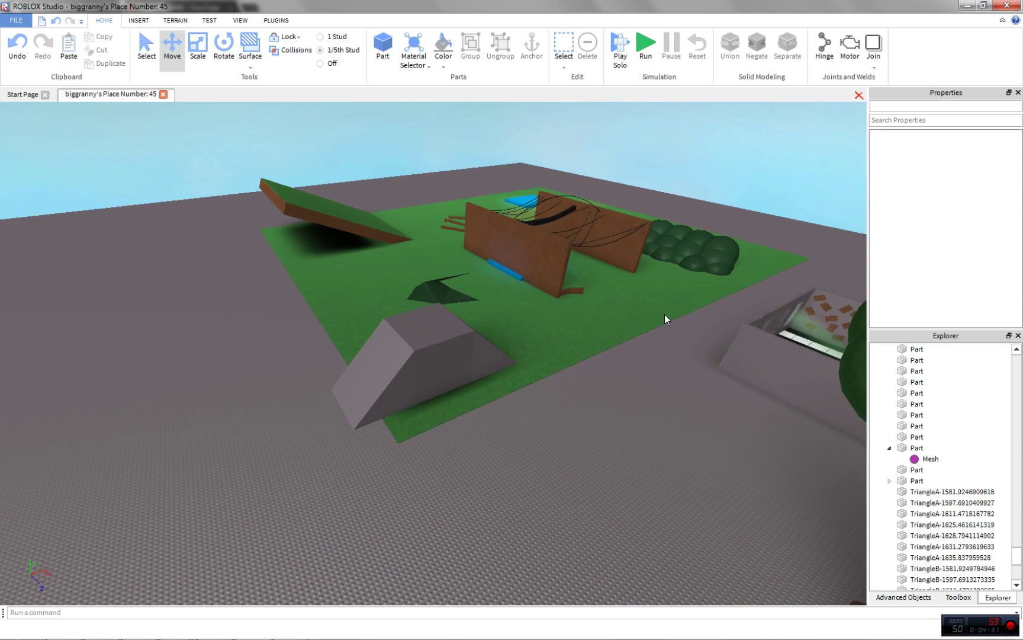
pyautogui.press('s')
pyautogui.press('d')
pyautogui.press('w')
pyautogui.press('a')
pyautogui.press('d')
pyautogui.press('w')
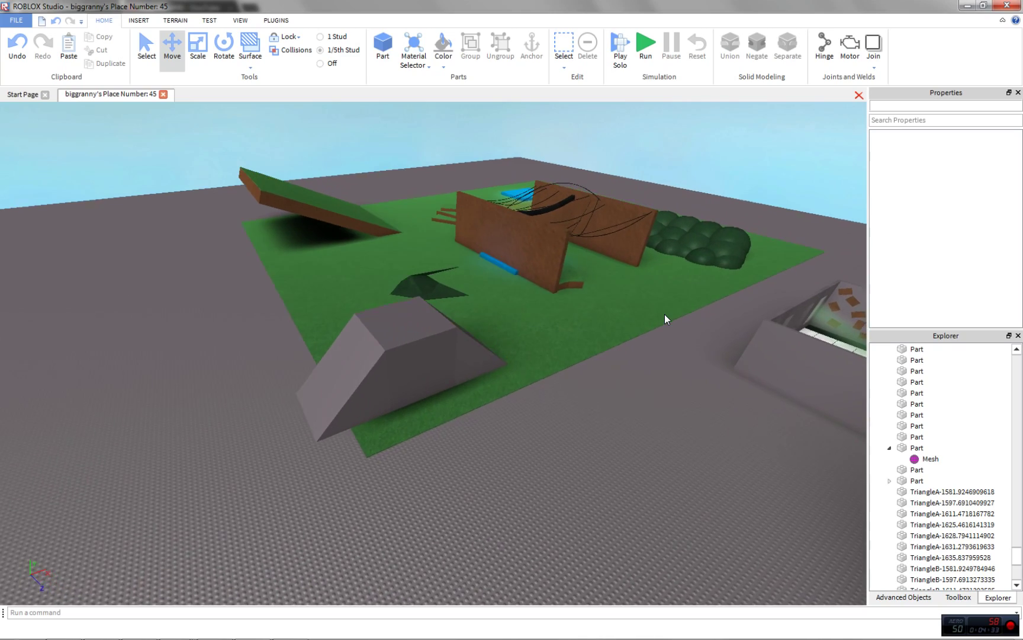
pyautogui.scroll(-10, 664, 314)
pyautogui.press('s')
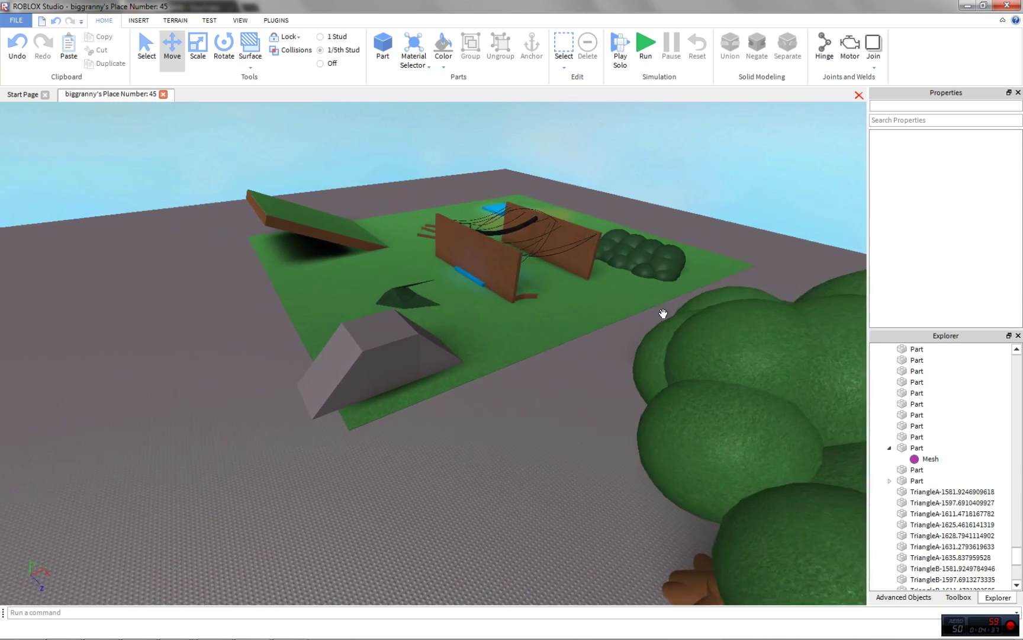
pyautogui.press('d')
pyautogui.press('a')
pyautogui.press('w')
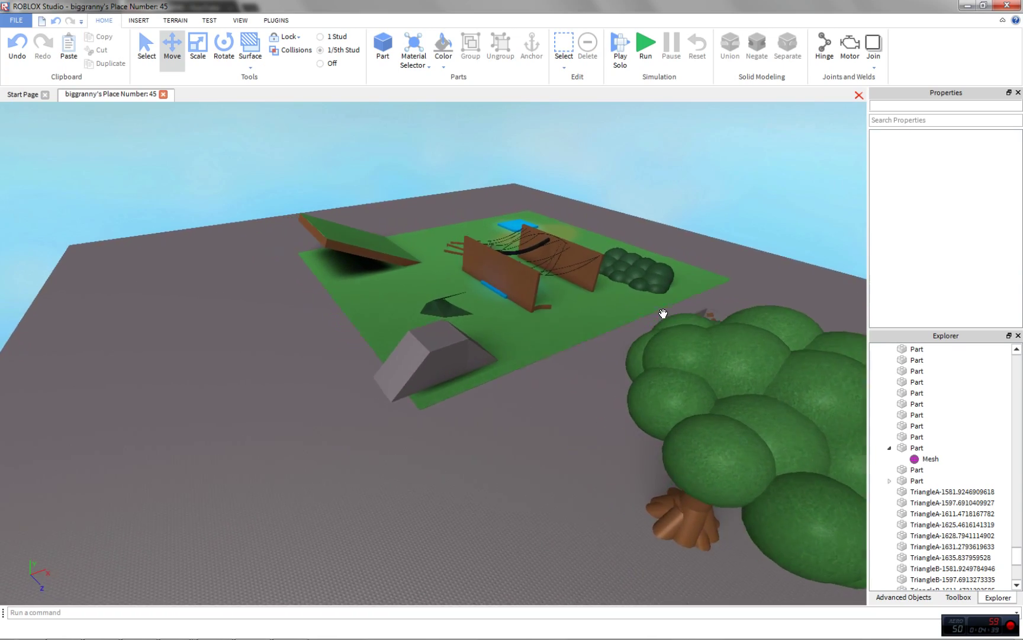
pyautogui.press('w')
pyautogui.press('a')
pyautogui.moveTo(457, 335); pyautogui.dragTo(457, 335, button='right')
pyautogui.press('s')
pyautogui.press('w')
pyautogui.moveTo(549, 198); pyautogui.dragTo(664, 217, button='right')
pyautogui.press('w')
pyautogui.press('w')
pyautogui.press('s')
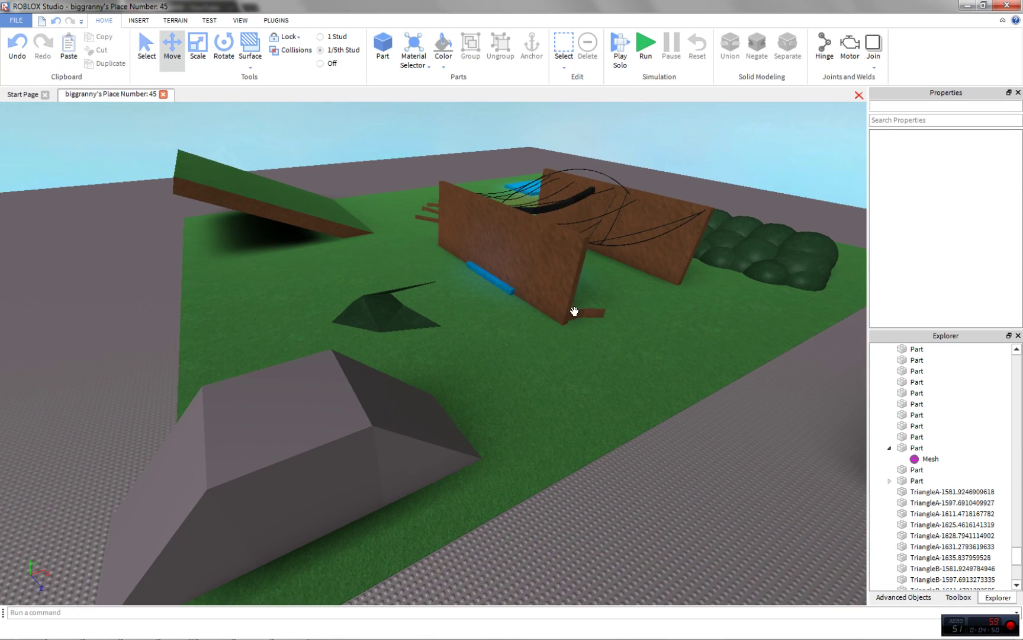